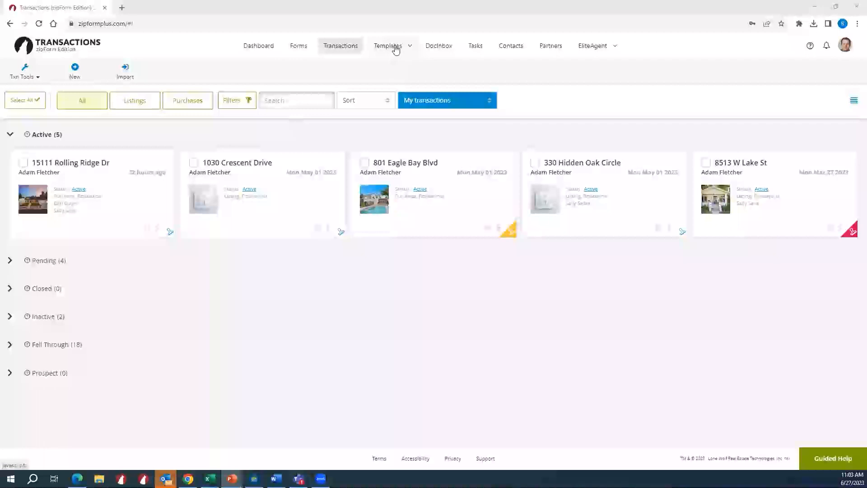
# - Open the forms and checklists templates and start a new listing template
pyautogui.click(404, 53)
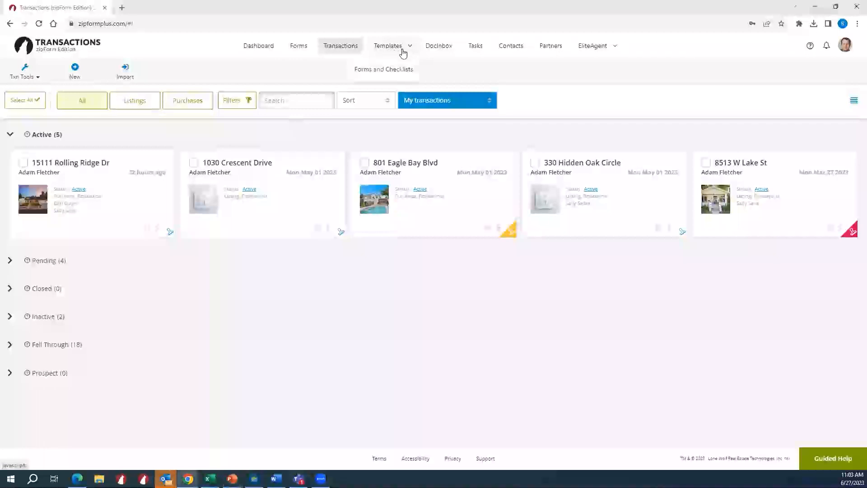
pyautogui.click(377, 72)
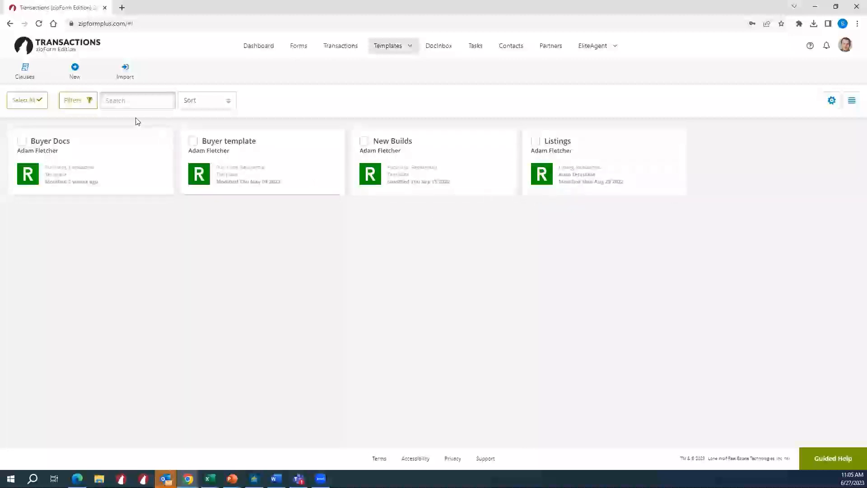
pyautogui.click(88, 72)
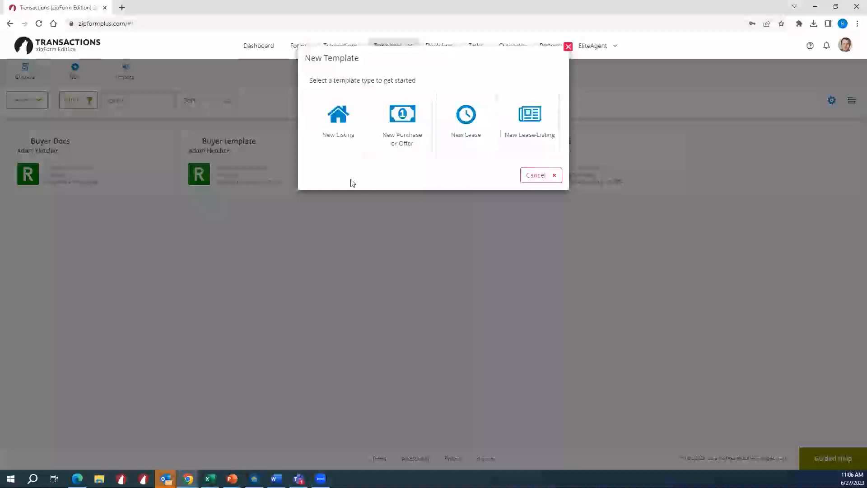
pyautogui.click(343, 135)
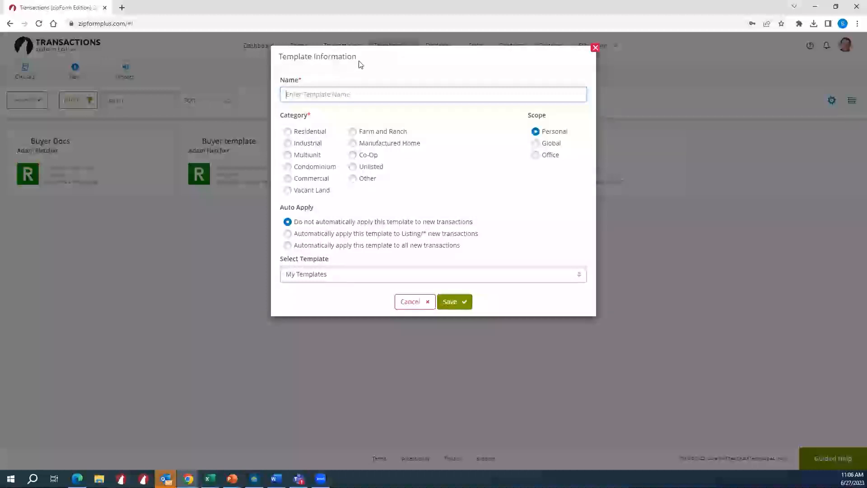
# - Name the new template Listing Docs
pyautogui.write('Lis')
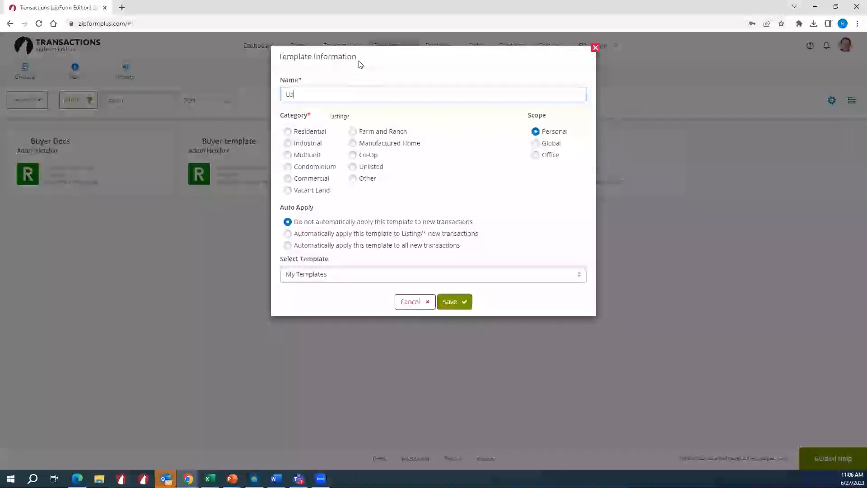
pyautogui.write('ting Template')
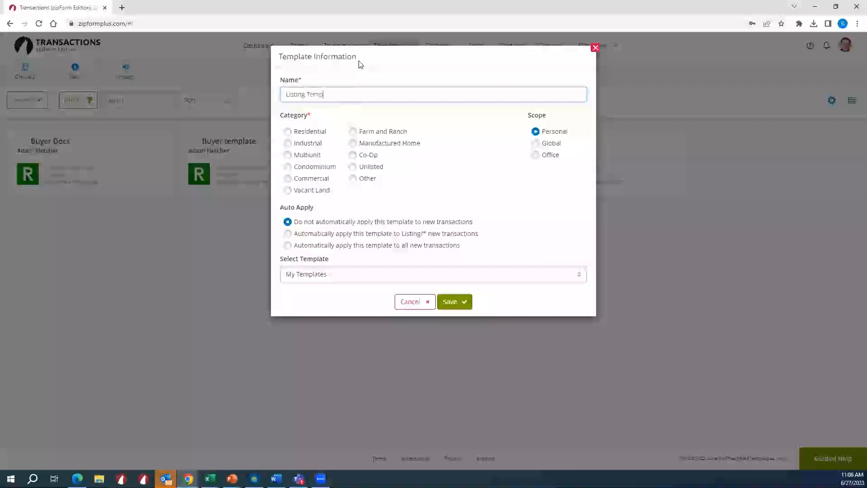
pyautogui.press('BackSpace')
pyautogui.press('BackSpace')
pyautogui.press('BackSpace')
pyautogui.press('BackSpace')
pyautogui.press('BackSpace')
pyautogui.press('BackSpace')
pyautogui.press('BackSpace')
pyautogui.press('BackSpace')
pyautogui.write('Docs')
# - Set the template's category to Residential, choose not to apply it automatically to new transactions, and save it
pyautogui.click(290, 133)
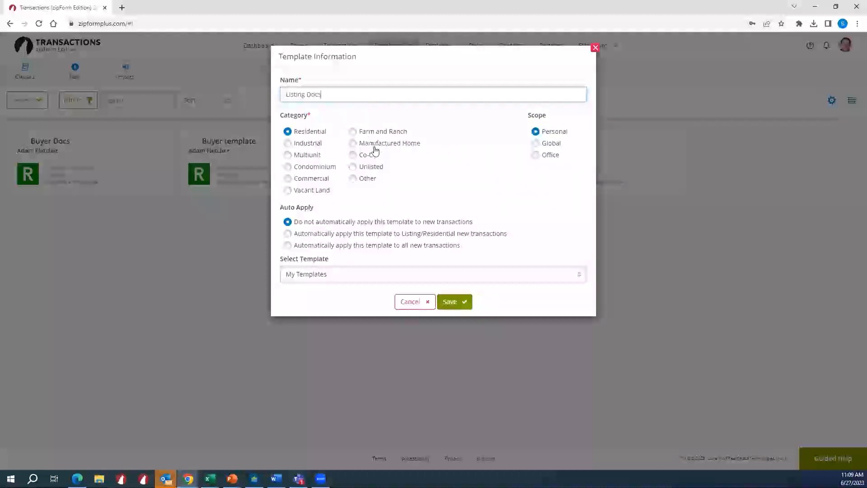
pyautogui.click(305, 235)
pyautogui.click(303, 223)
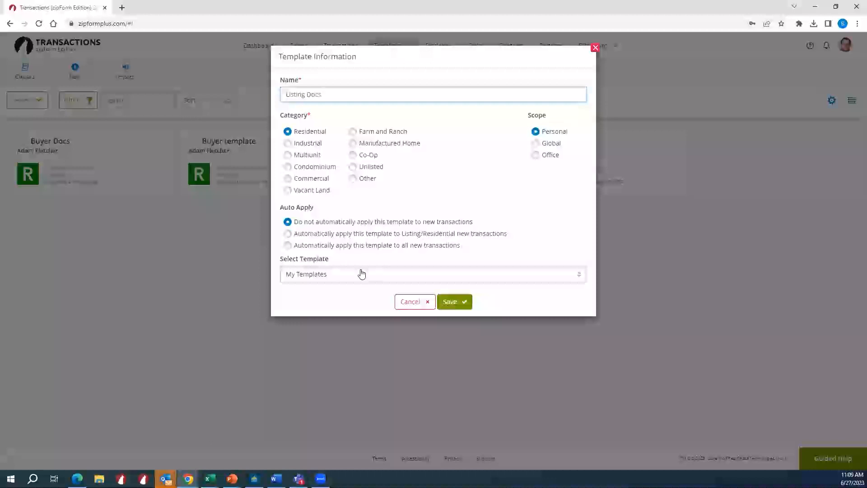
pyautogui.click(452, 305)
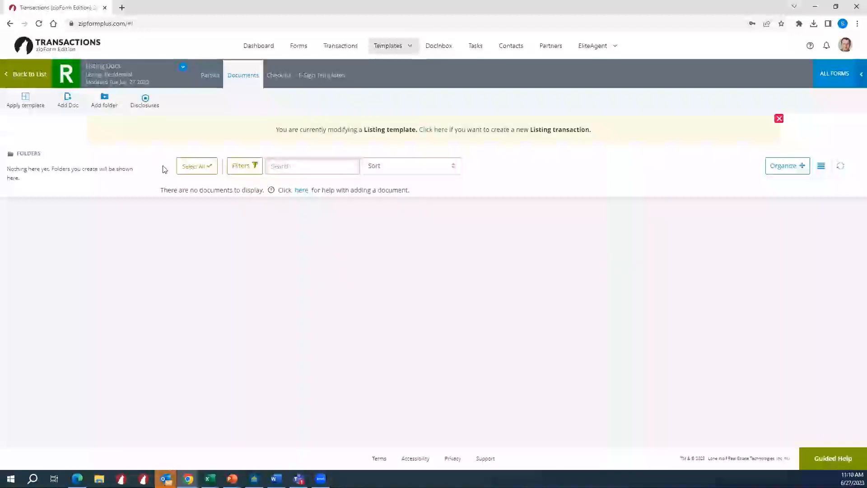
# - Add the Standard Listing Contract Exclusive Right To Sell and Seller's Disclosure Notice forms from the ZipForm Demonstration Library to the template
pyautogui.click(74, 105)
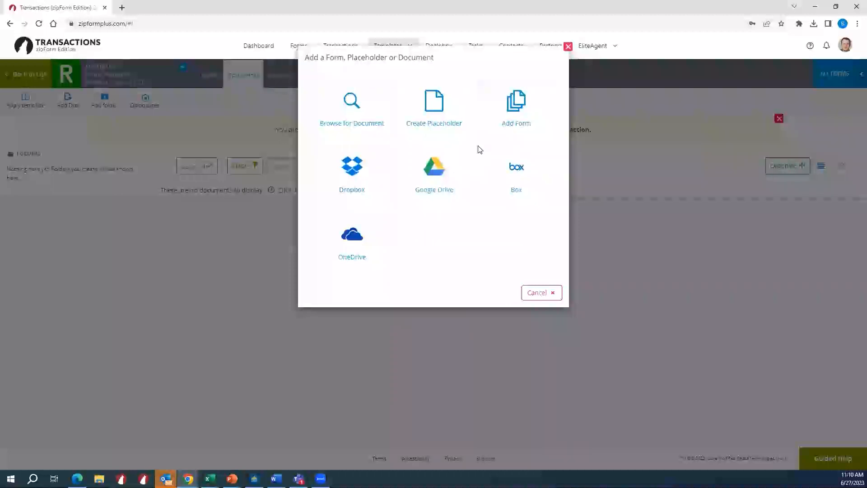
pyautogui.click(512, 128)
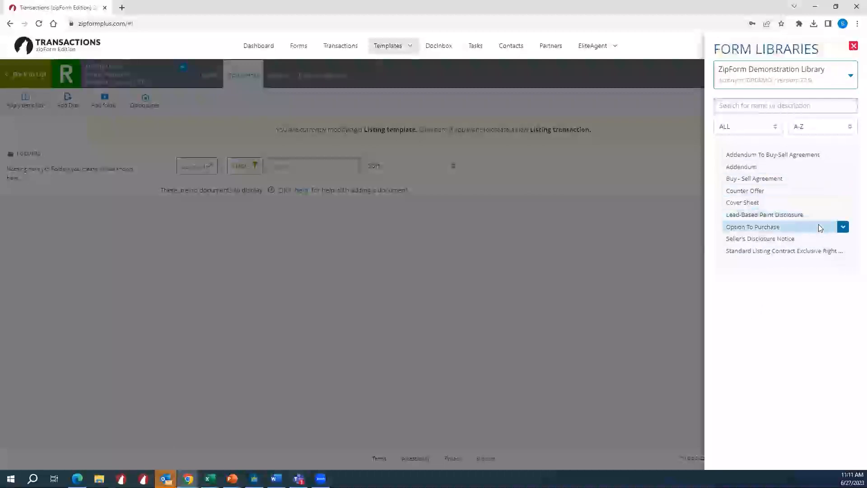
pyautogui.click(774, 255)
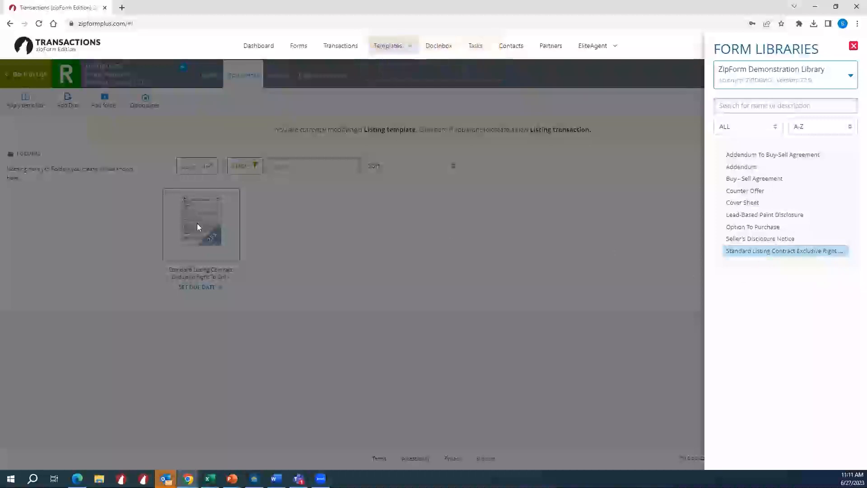
pyautogui.moveTo(808, 250)
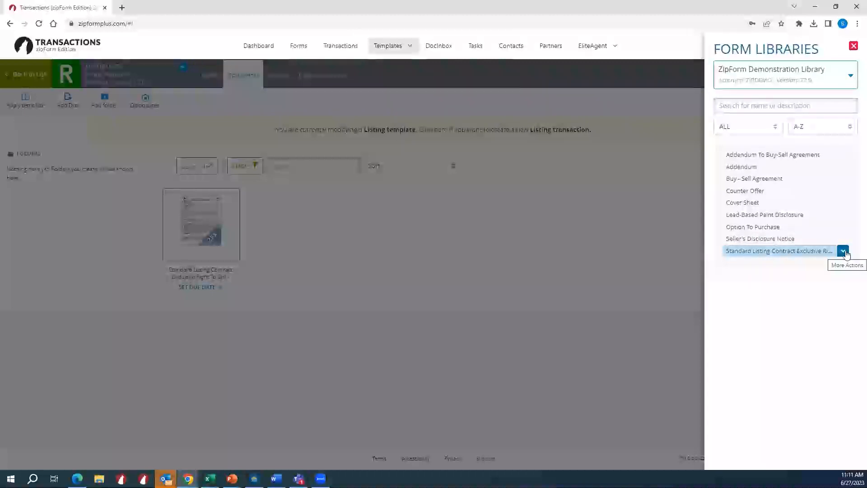
pyautogui.click(843, 252)
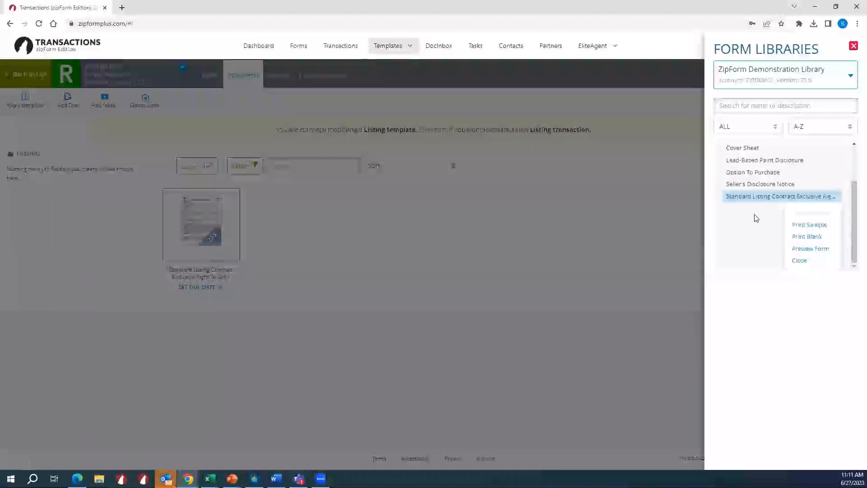
pyautogui.click(742, 217)
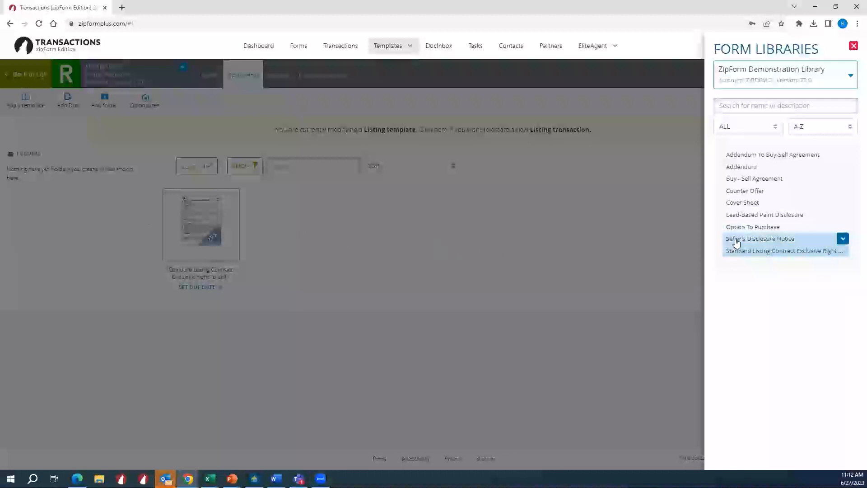
pyautogui.click(767, 239)
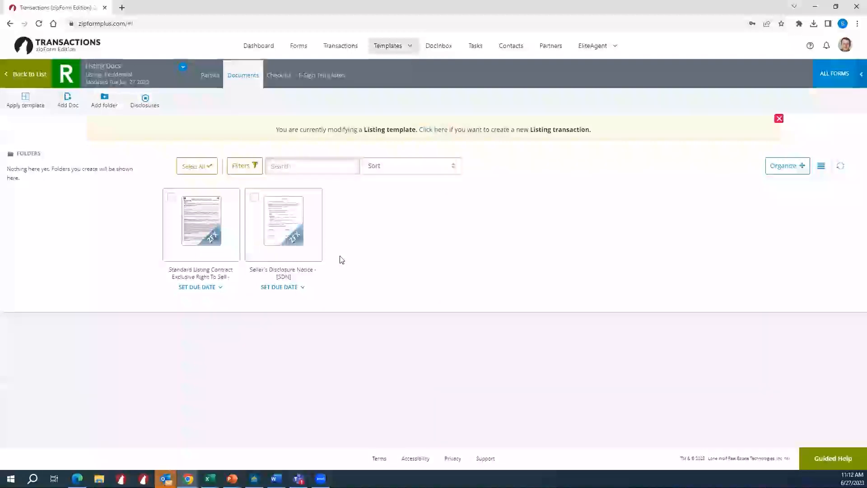
# - Choose the Lead_Based_Paint_Seller_s_Disclosure_Form PDF from the desktop as a document for the template
pyautogui.click(68, 104)
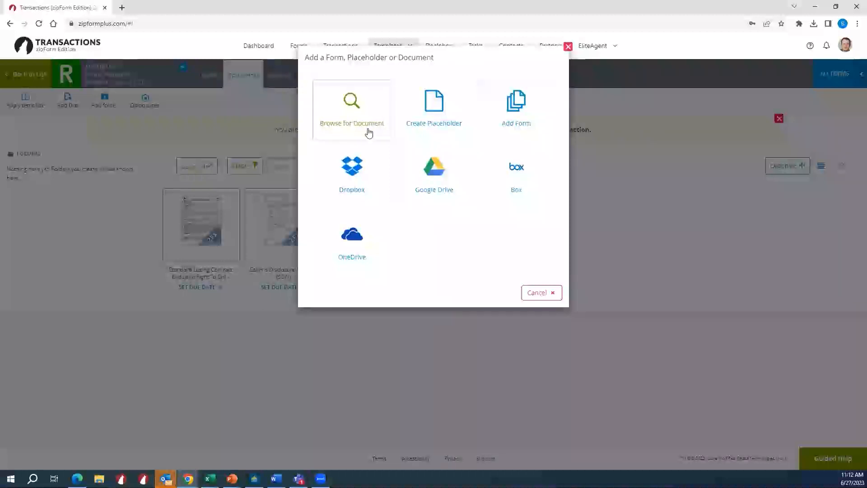
pyautogui.click(366, 117)
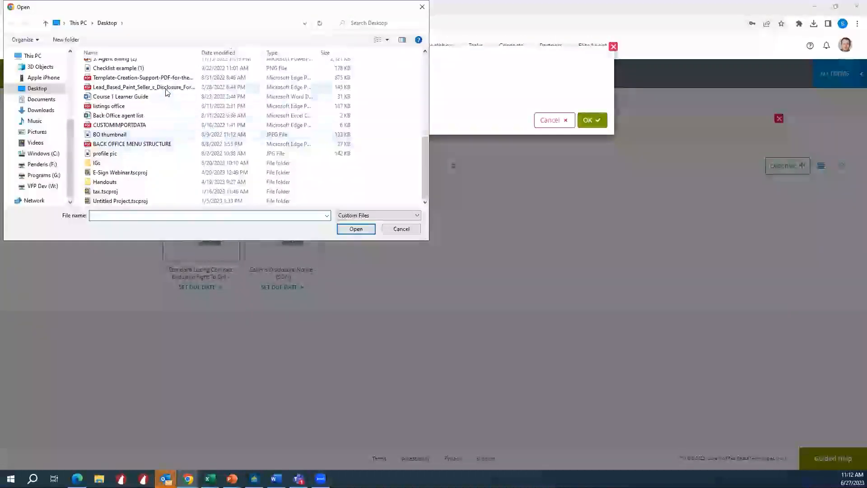
pyautogui.doubleClick(180, 87)
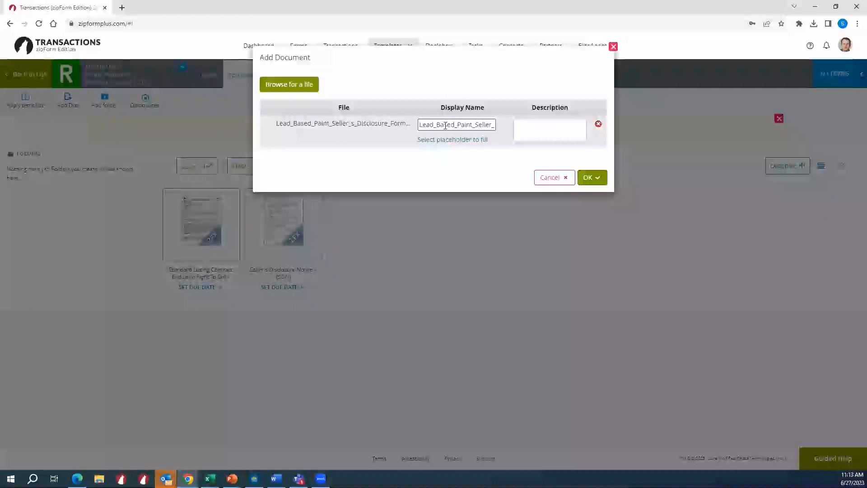
# - Set the uploaded file's display name to Lead Based Paint Disclosure, add it, and skip importing its data
pyautogui.doubleClick(459, 124)
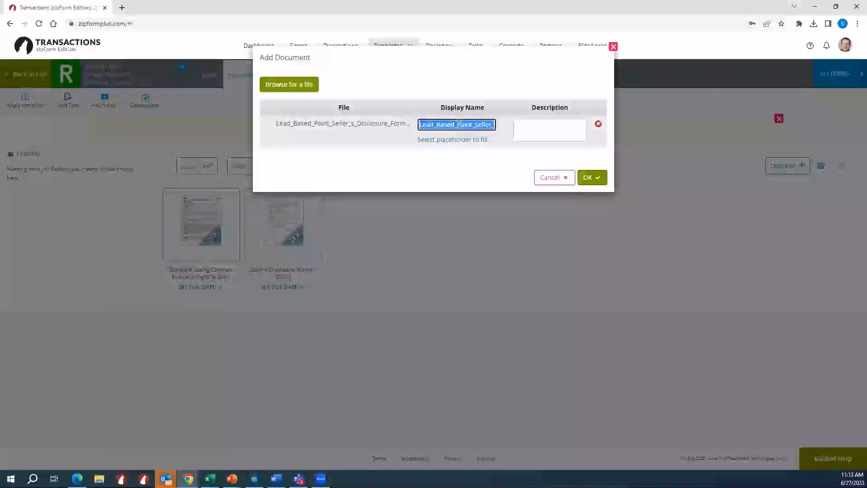
pyautogui.write('Lead Bas')
pyautogui.write('ed Paint Disclosure')
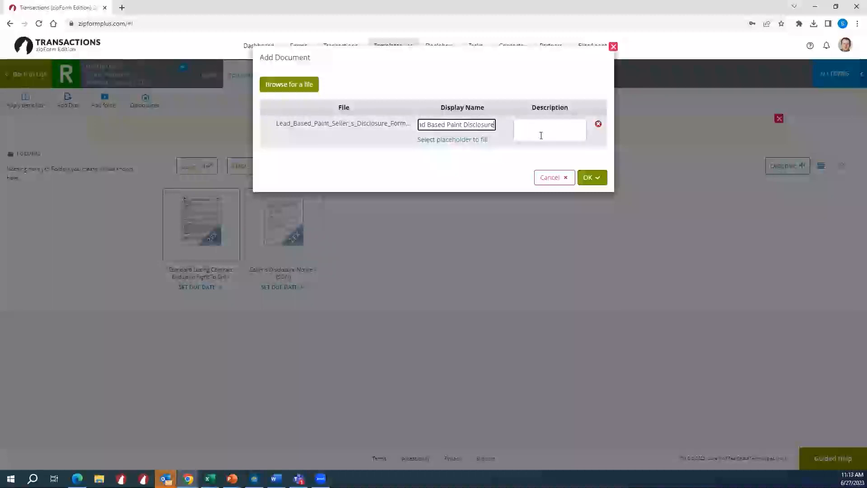
pyautogui.click(591, 177)
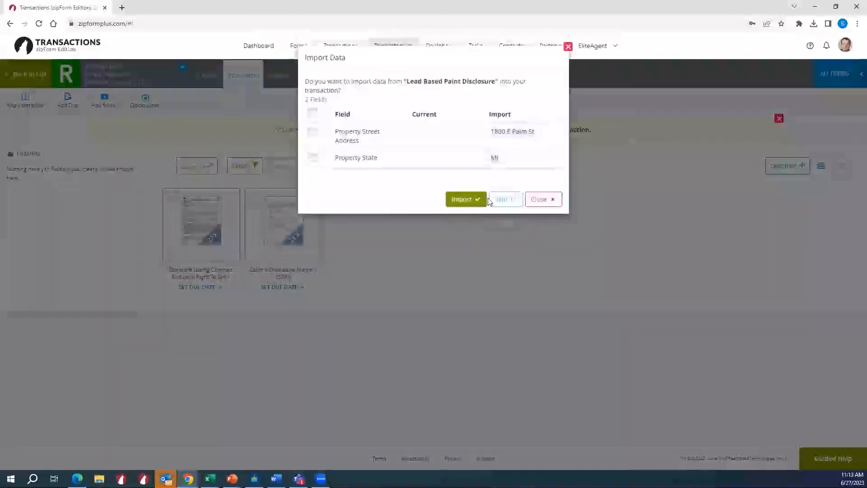
pyautogui.click(505, 199)
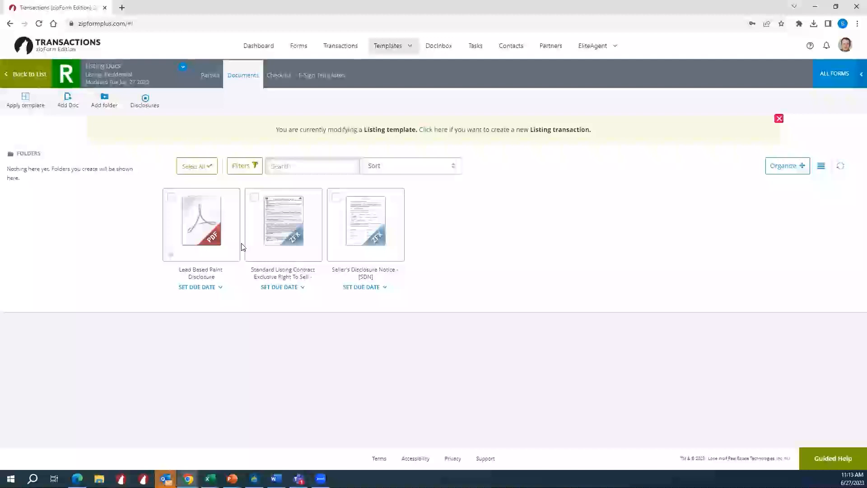
# - Create a folder named Working Documents in the template
pyautogui.click(115, 110)
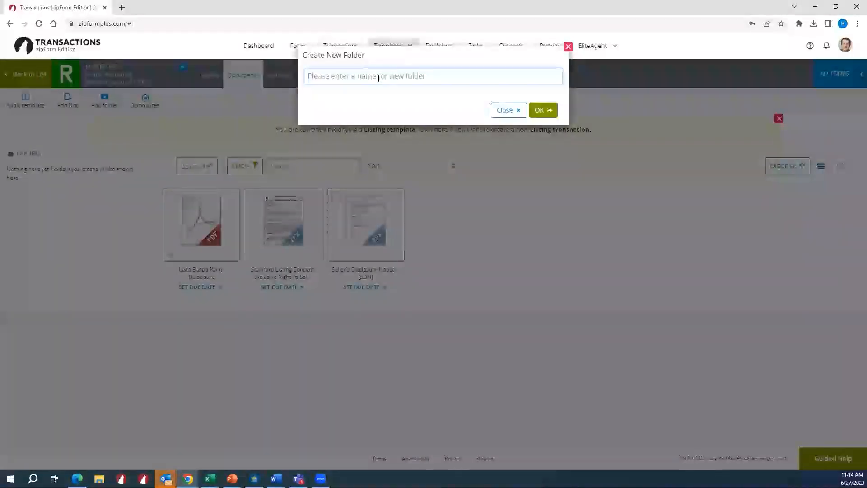
pyautogui.click(378, 78)
pyautogui.write('Working DOc')
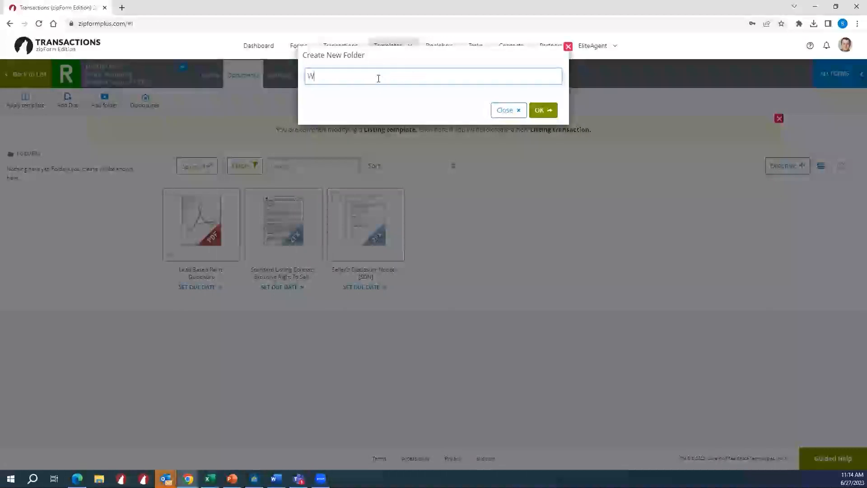
pyautogui.press('BackSpace')
pyautogui.write('ocuments')
pyautogui.click(548, 111)
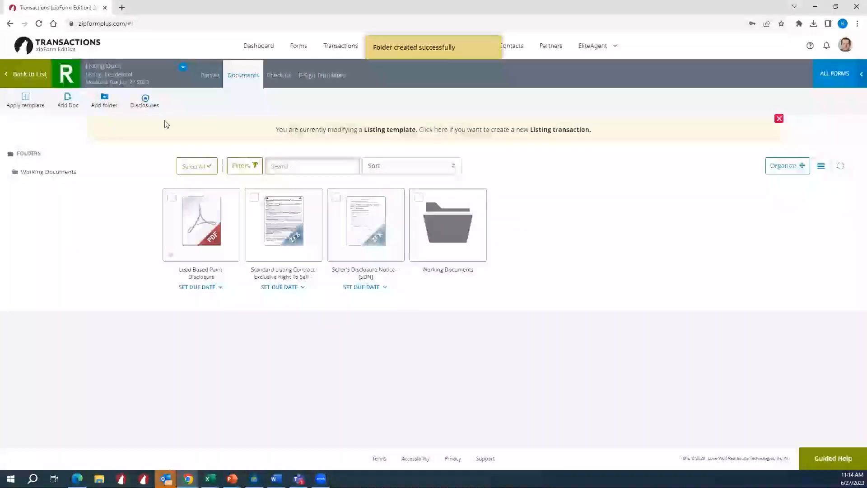
# - Create a second folder named Completed Documents in the template
pyautogui.click(105, 101)
pyautogui.click(332, 76)
pyautogui.write('Completed')
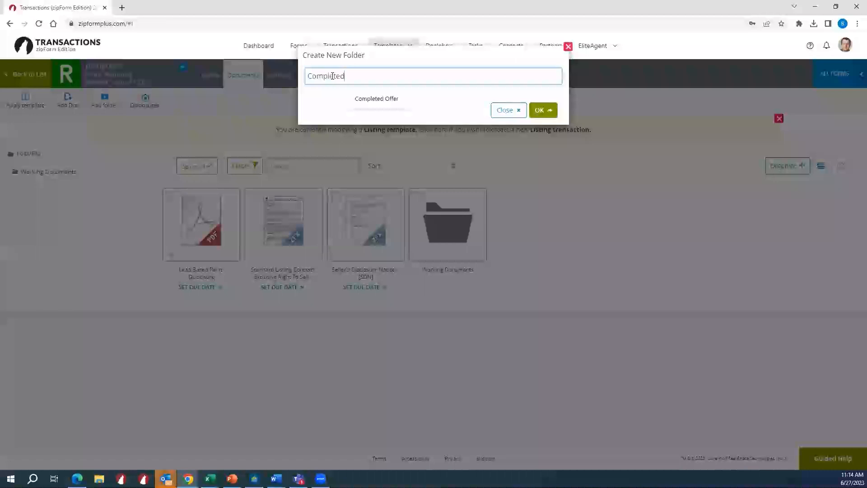
pyautogui.write(' Documents')
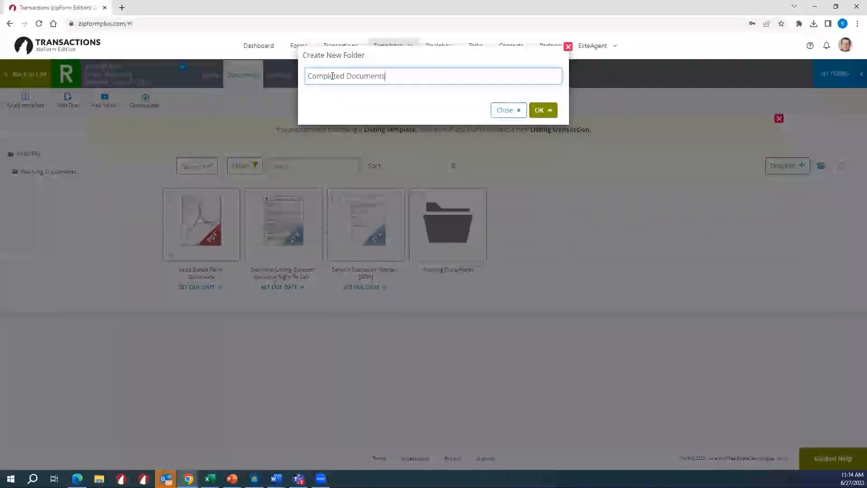
pyautogui.click(548, 110)
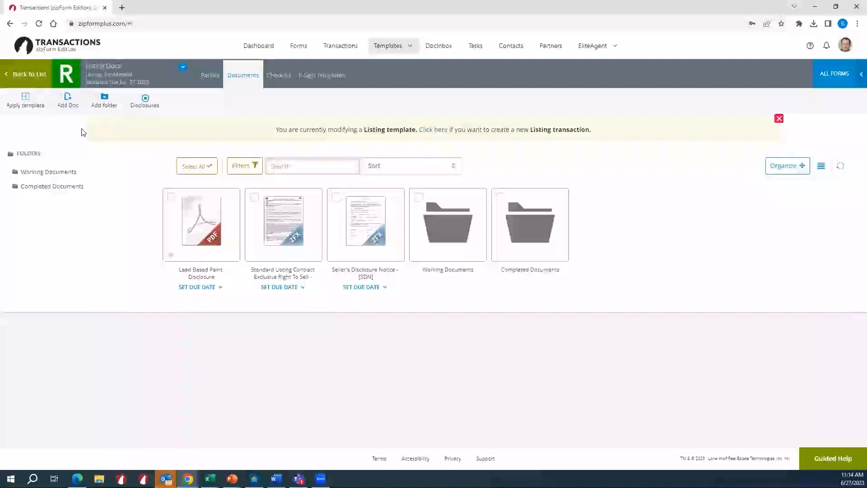
# - Create a required document placeholder named Lead Base Paint Disclosure with no description and no due date
pyautogui.click(73, 107)
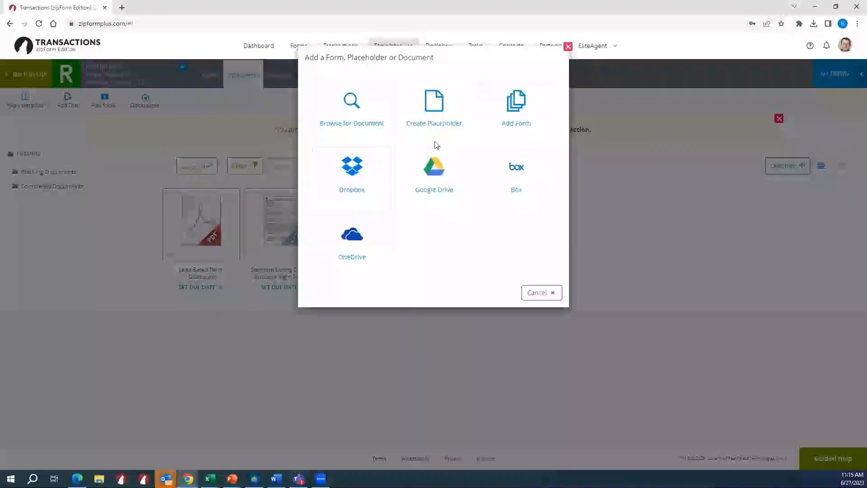
pyautogui.click(456, 108)
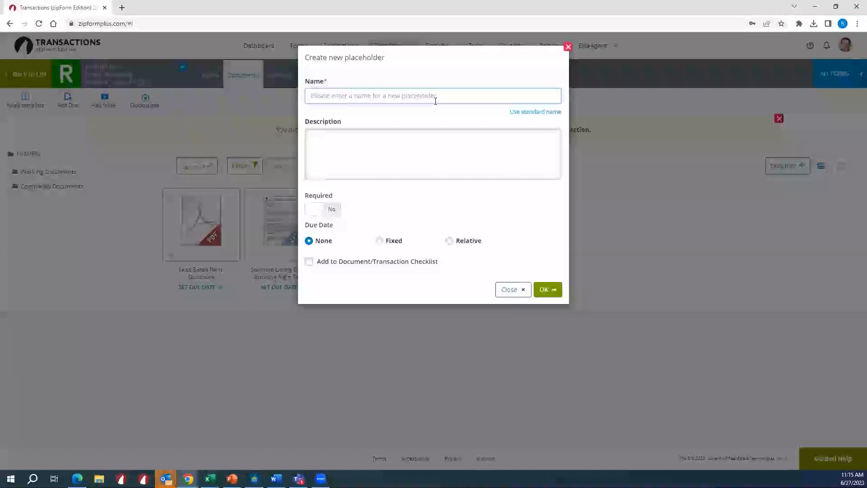
pyautogui.write('Lead Ba')
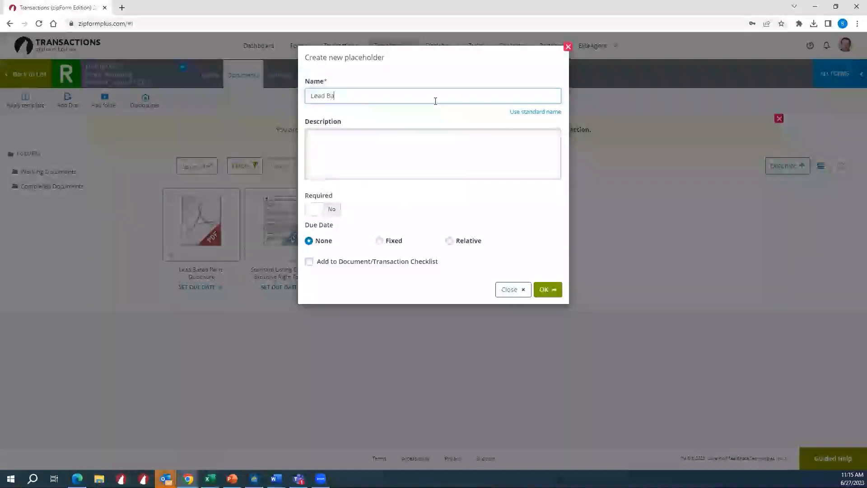
pyautogui.write('se paaint Disclosure')
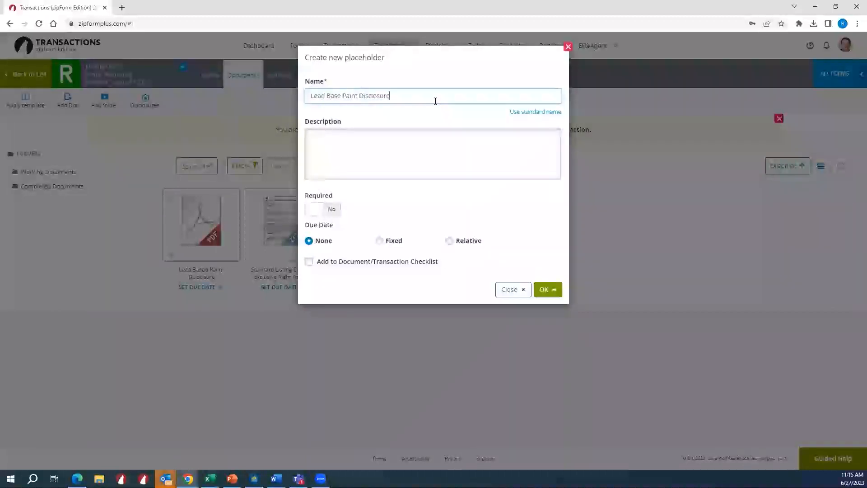
pyautogui.click(409, 163)
pyautogui.click(335, 210)
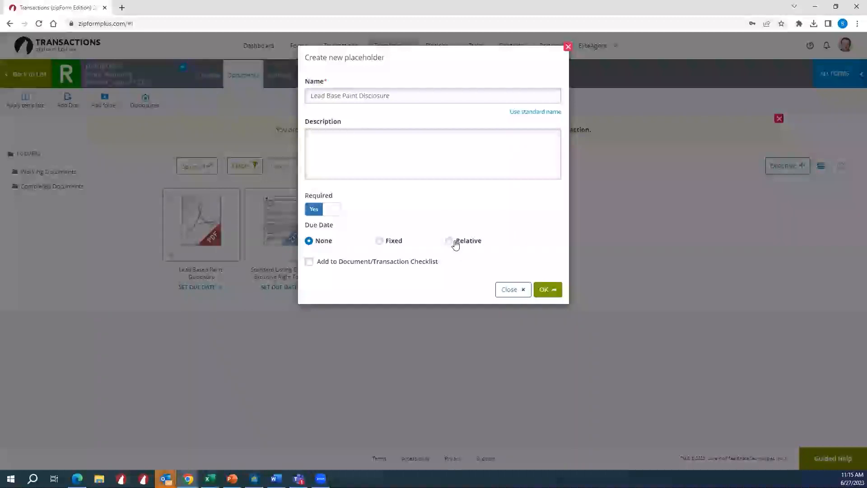
pyautogui.click(548, 290)
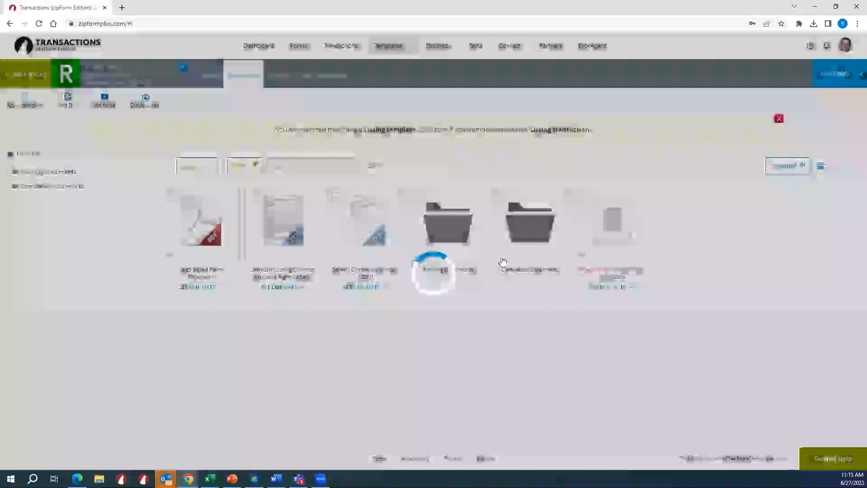
# - Create a required document placeholder named Listing Agreement in the template, with no due date
pyautogui.click(69, 102)
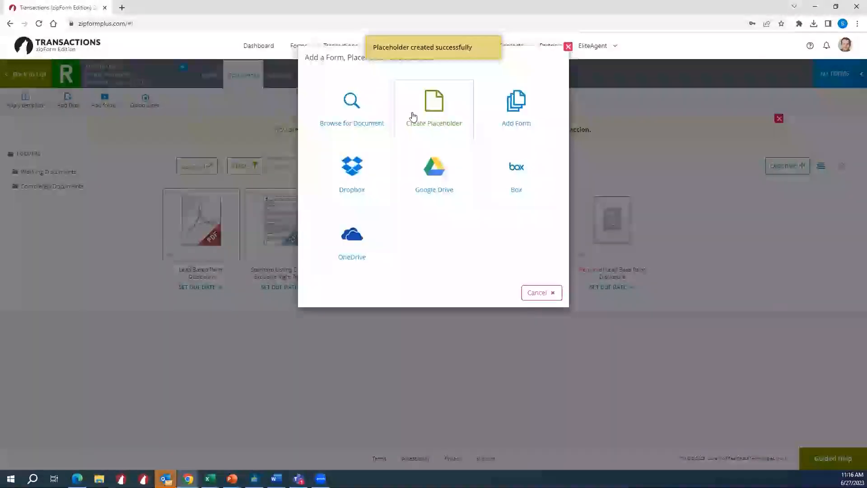
pyautogui.click(412, 117)
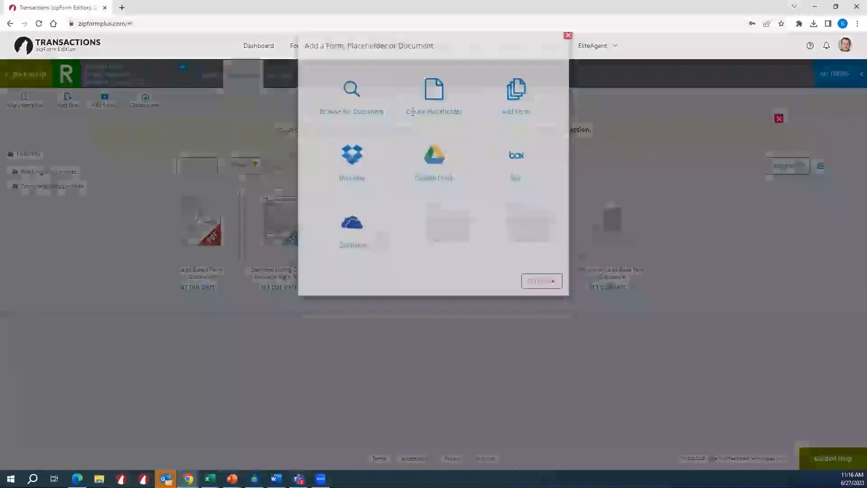
pyautogui.write('Listing Agre')
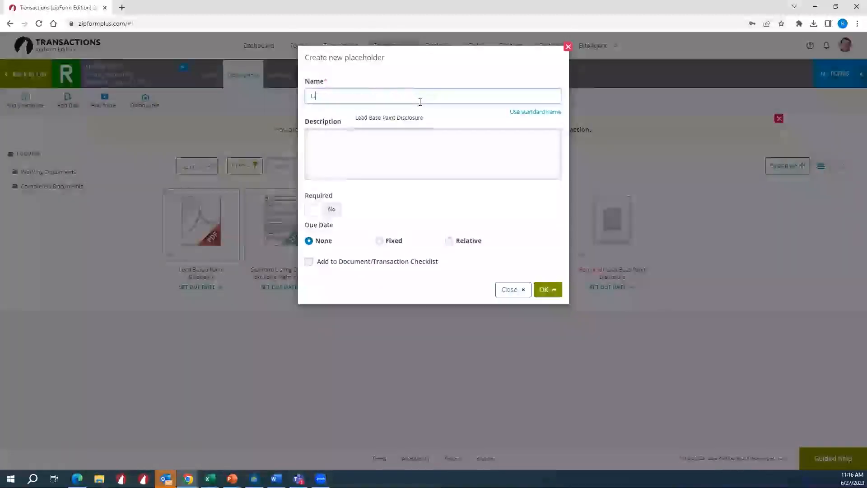
pyautogui.write('ement')
pyautogui.click(333, 210)
pyautogui.click(548, 289)
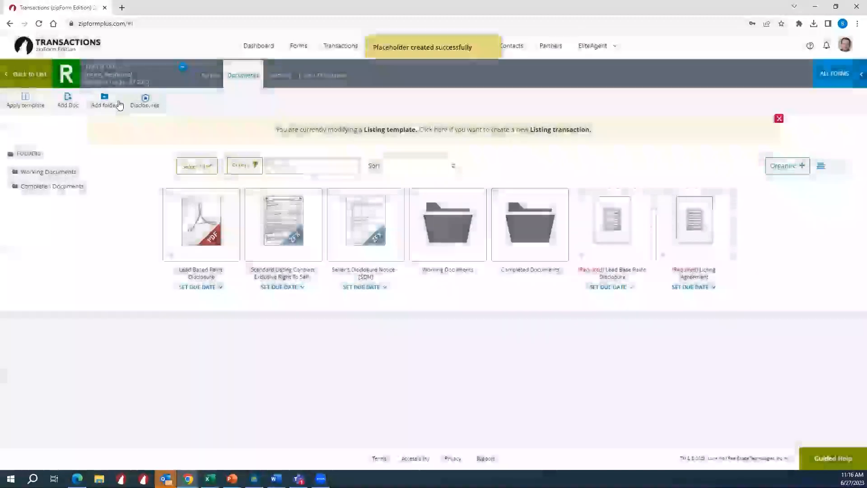
# - Create a required document placeholder named Sellers Disclosure in the template, with no due date
pyautogui.click(67, 99)
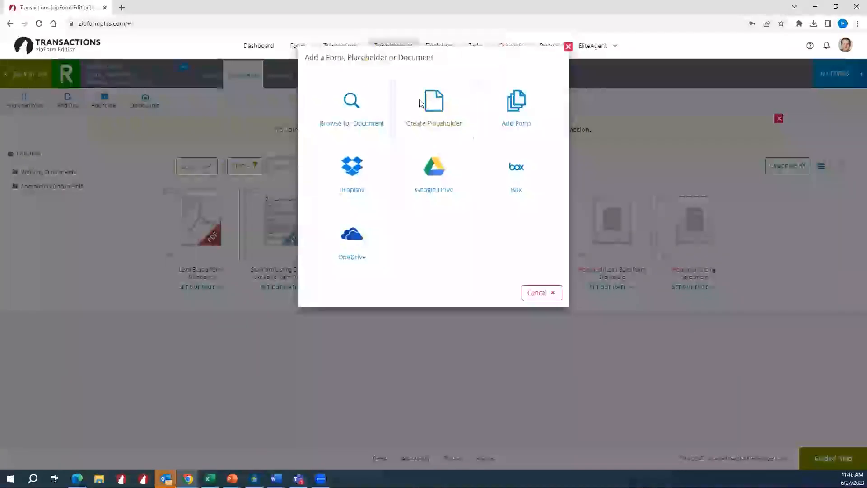
pyautogui.click(419, 100)
pyautogui.write('Seller')
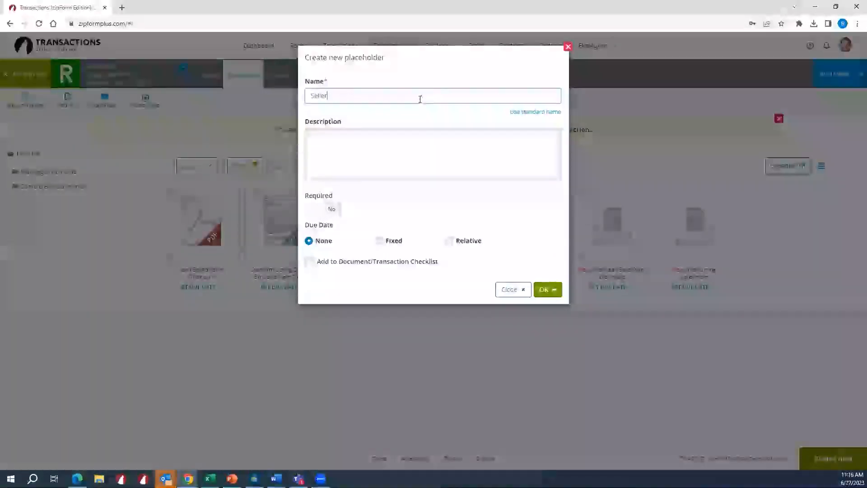
pyautogui.write('s Disclosure')
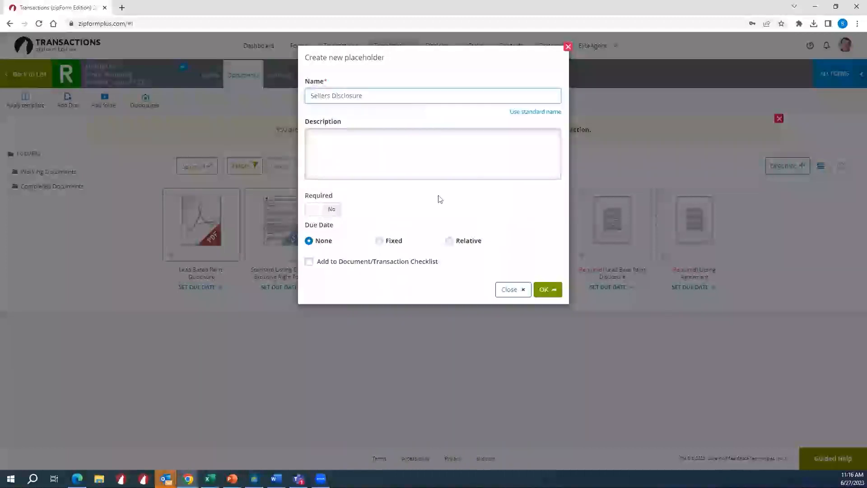
pyautogui.click(329, 210)
pyautogui.click(542, 291)
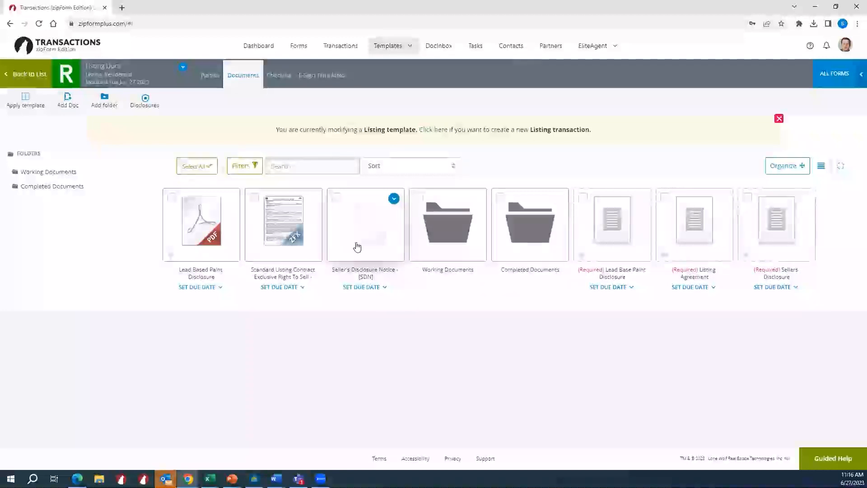
# - Move the Seller's Disclosure Notice, the Standard Listing Contract and the Lead Based Paint Disclosure PDF into the Working Documents folder
pyautogui.moveTo(357, 246); pyautogui.dragTo(434, 237)
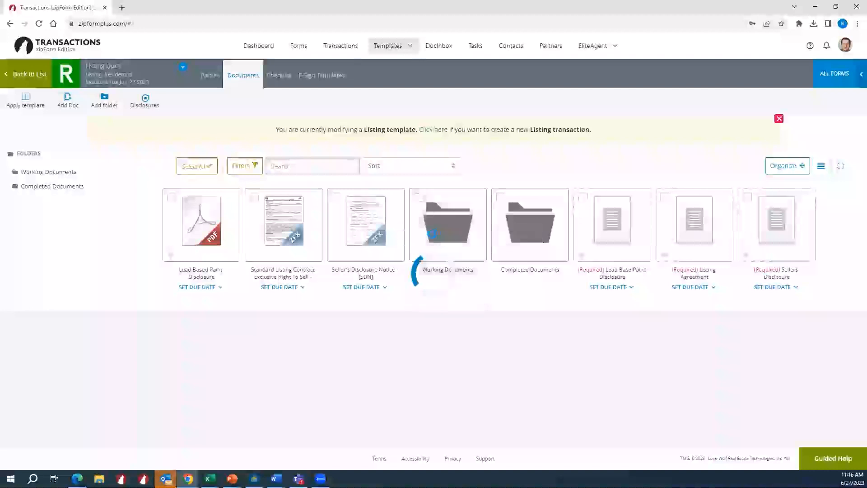
pyautogui.moveTo(289, 228); pyautogui.dragTo(352, 260)
pyautogui.moveTo(221, 237)
pyautogui.mouseDown()
pyautogui.moveTo(244, 252)
pyautogui.moveTo(286, 242)
pyautogui.mouseUp()
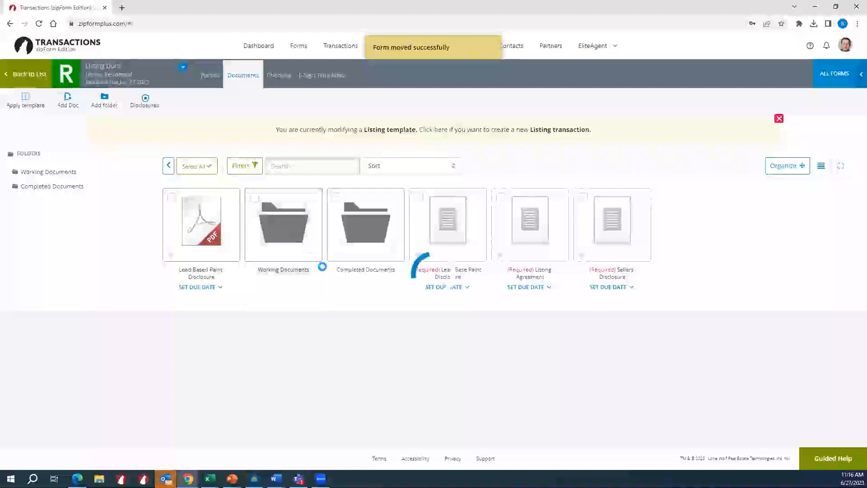
# - Move the Lead Base Paint Disclosure, Listing Agreement and Sellers Disclosure placeholders into the Completed Documents folder
pyautogui.moveTo(357, 237)
pyautogui.mouseDown()
pyautogui.moveTo(253, 246)
pyautogui.moveTo(273, 246)
pyautogui.mouseUp()
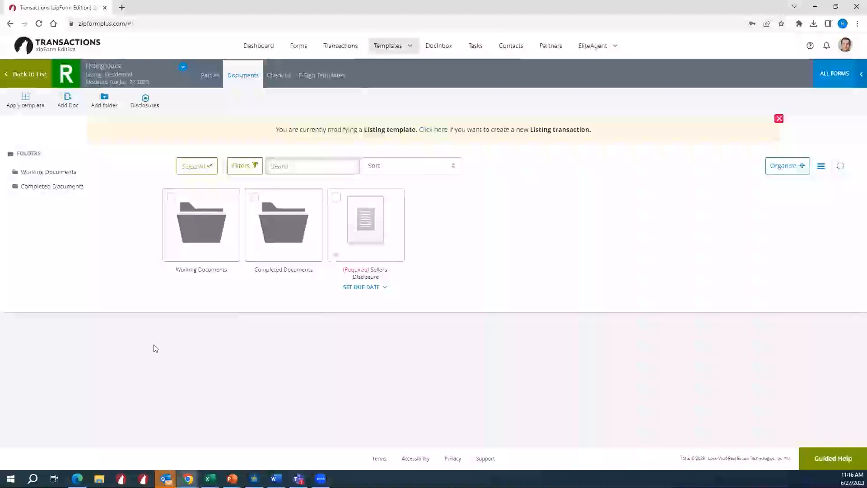
pyautogui.moveTo(366, 252)
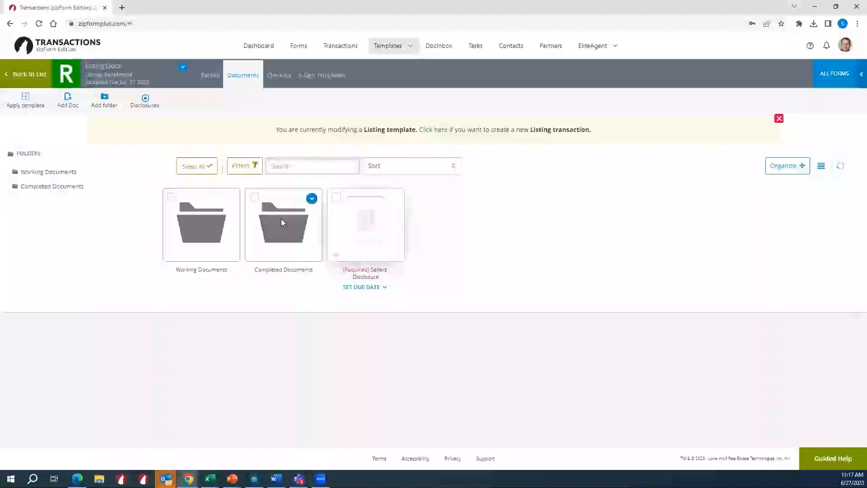
pyautogui.moveTo(281, 222); pyautogui.dragTo(281, 222)
# - Examine the contents of the Working Documents and Completed Documents folders and the Lead Base Paint Disclosure placeholder's details and options
pyautogui.click(210, 226)
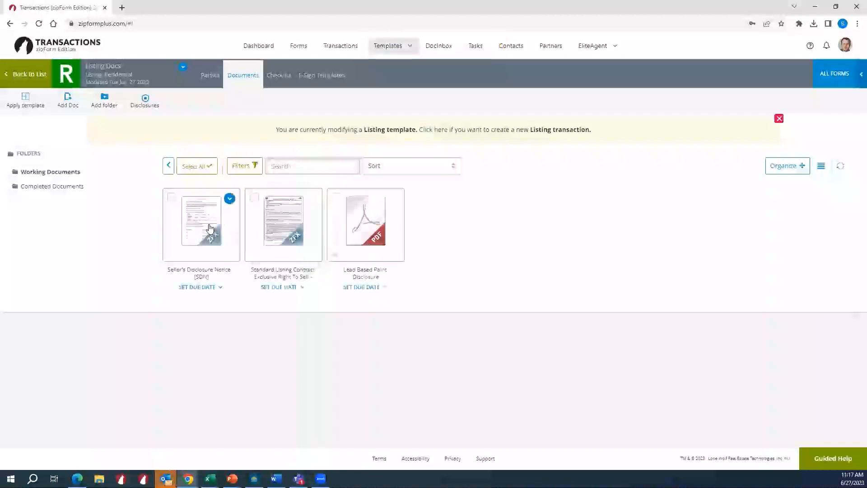
pyautogui.click(168, 165)
pyautogui.click(284, 222)
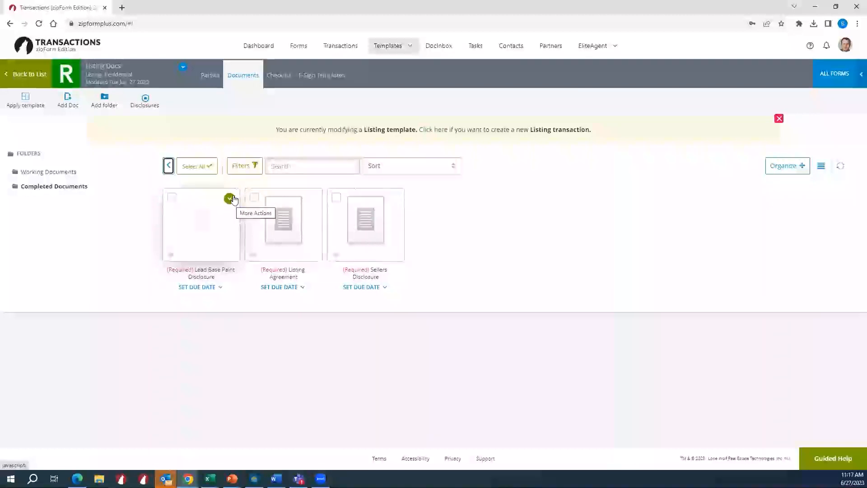
pyautogui.click(230, 199)
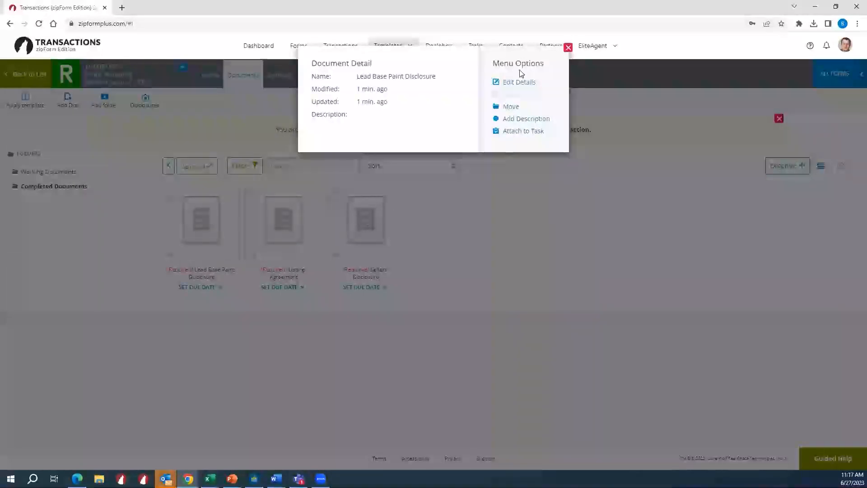
pyautogui.click(568, 47)
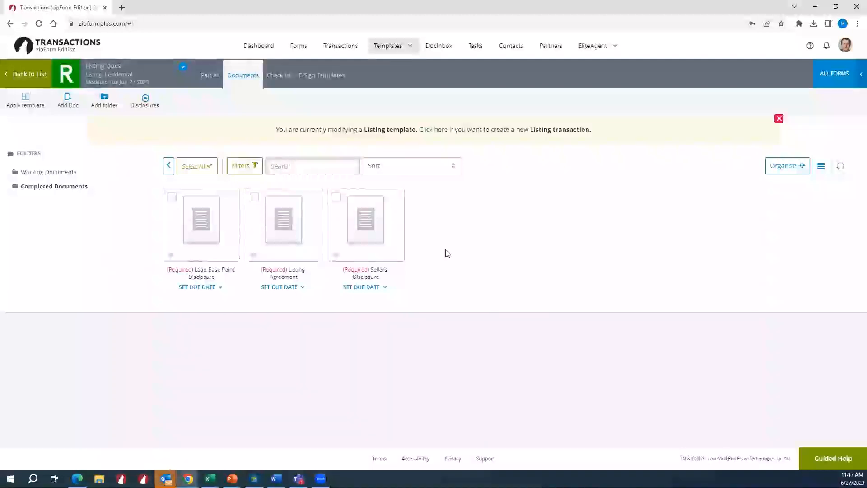
pyautogui.click(167, 165)
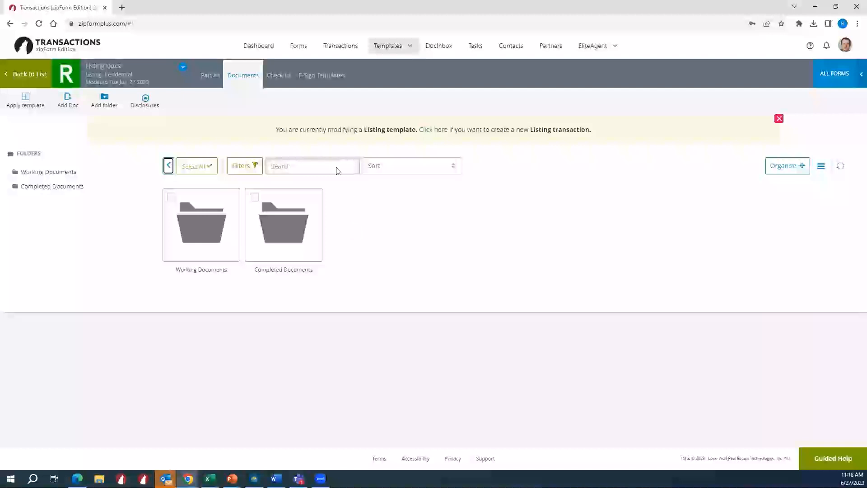
# - Create a new checklist named To-Do List in the template
pyautogui.click(279, 77)
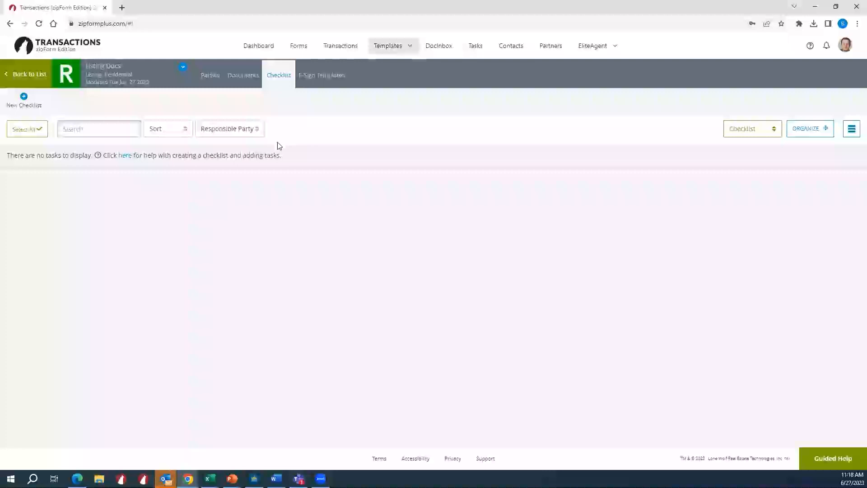
pyautogui.click(29, 105)
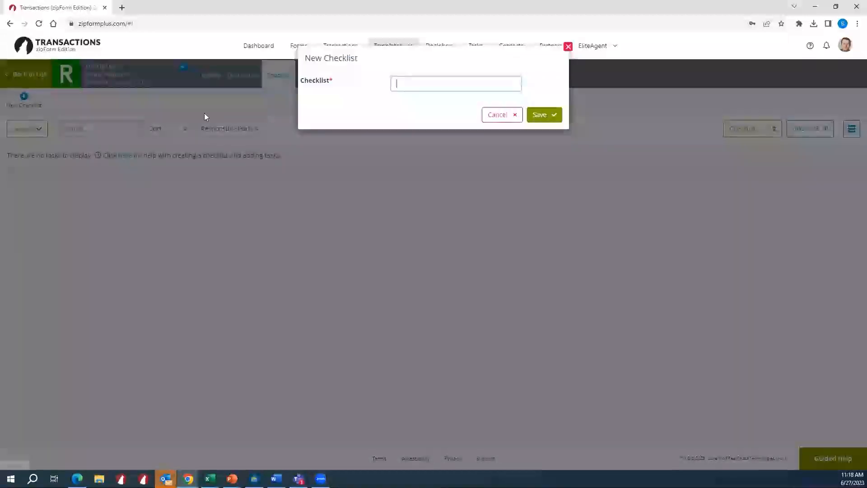
pyautogui.click(400, 87)
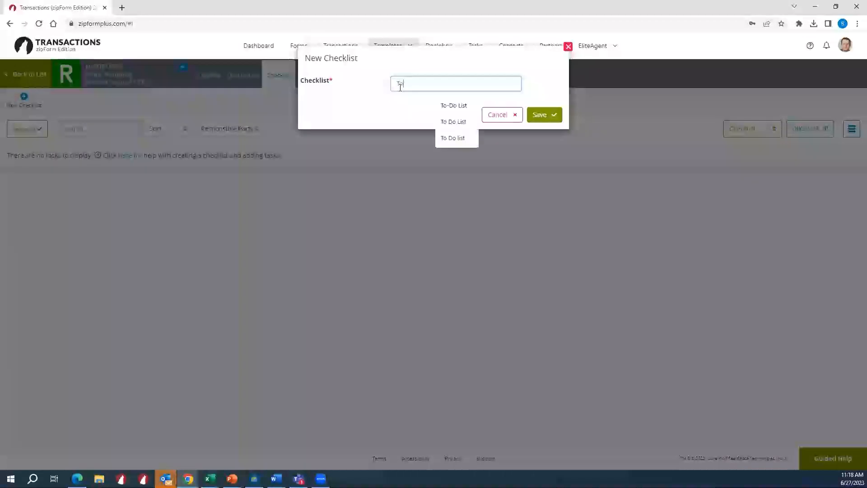
pyautogui.click(453, 106)
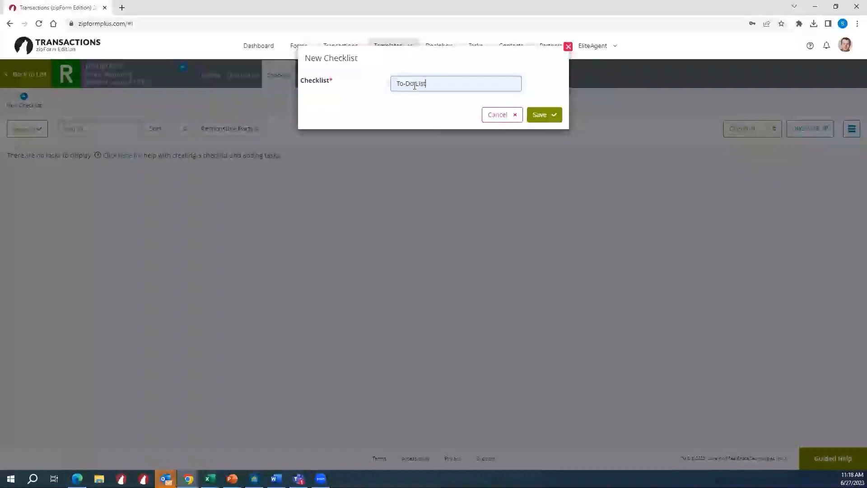
pyautogui.click(545, 115)
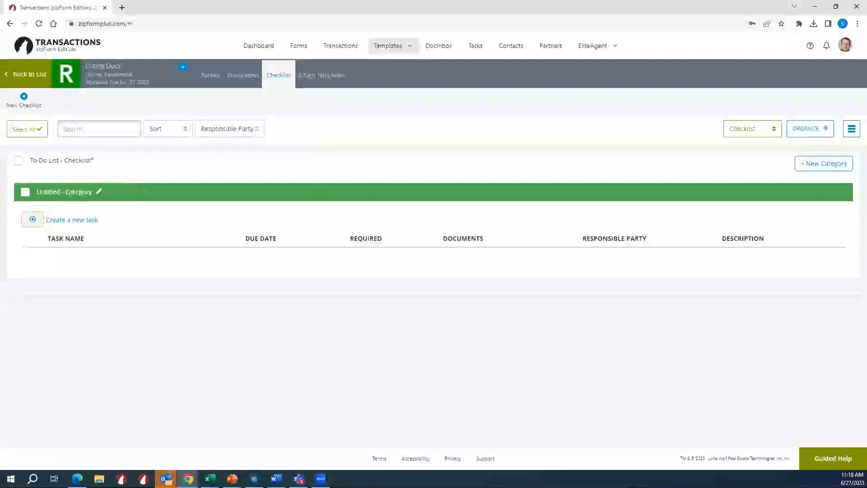
# - Rename the untitled category of the To-Do List checklist as Meetings
pyautogui.click(100, 191)
pyautogui.click(568, 47)
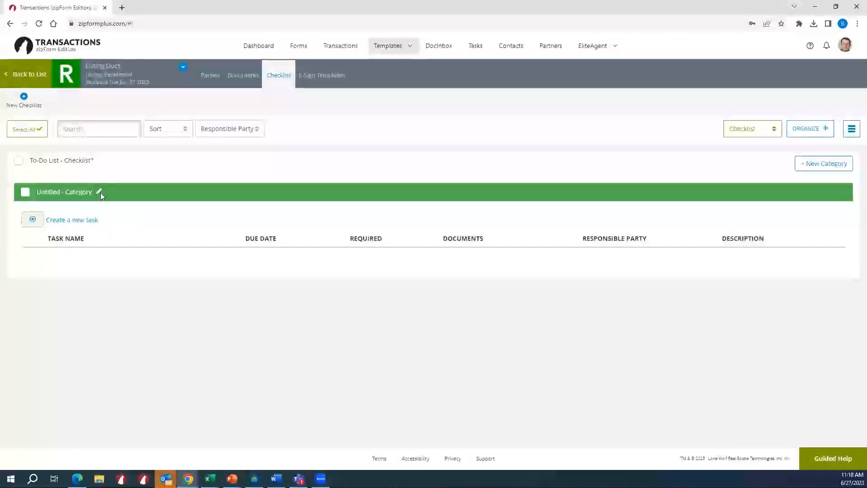
pyautogui.click(99, 191)
pyautogui.doubleClick(406, 109)
pyautogui.write('Meetings')
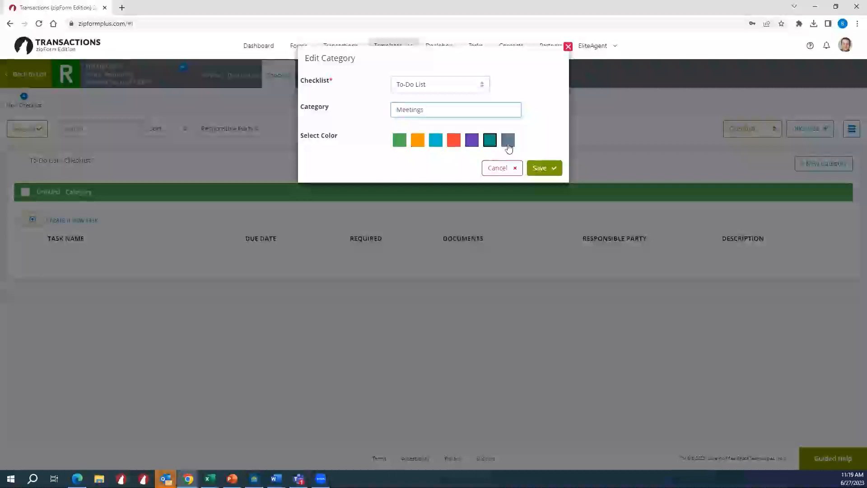
pyautogui.click(539, 168)
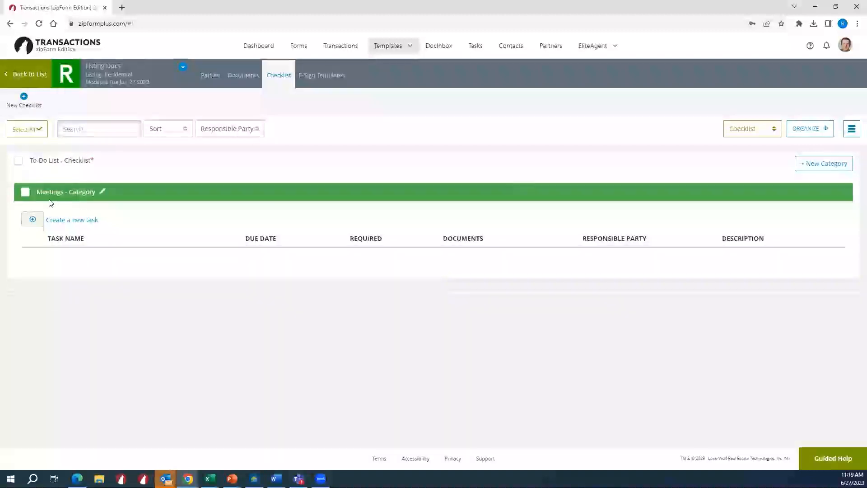
# - Start a new task in the Meetings category and name it Meeting with Escrow Officer
pyautogui.click(85, 223)
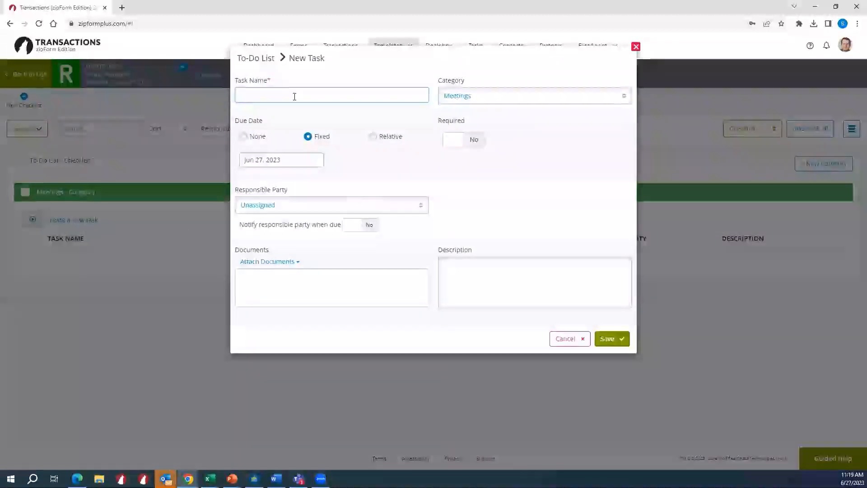
pyautogui.write('Meetin')
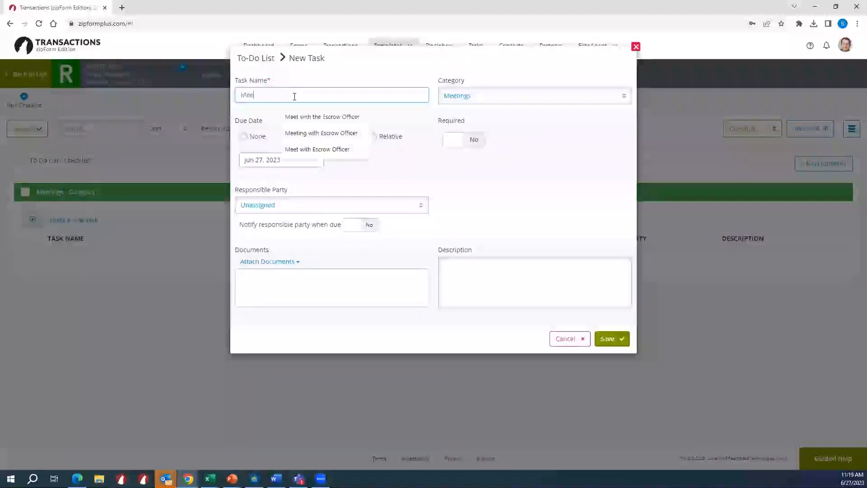
pyautogui.click(288, 118)
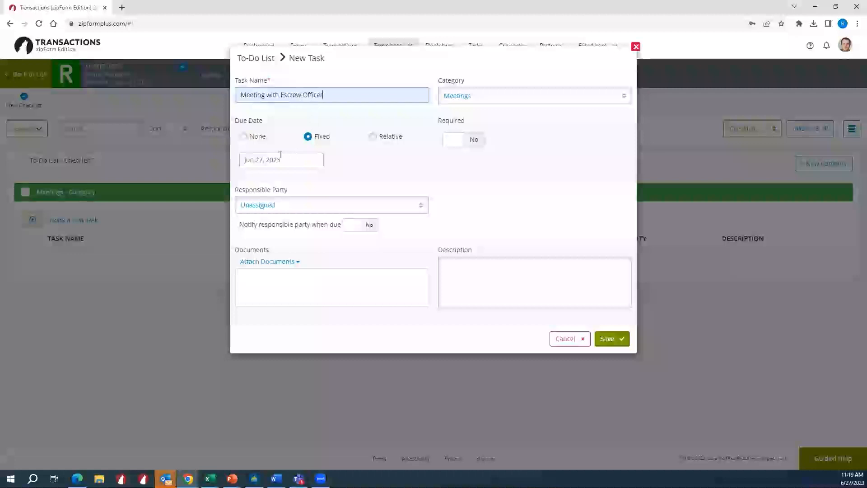
# - Set the Meeting with Escrow Officer task's due date as relative, 10 days after the Listing Date
pyautogui.click(257, 138)
pyautogui.click(314, 138)
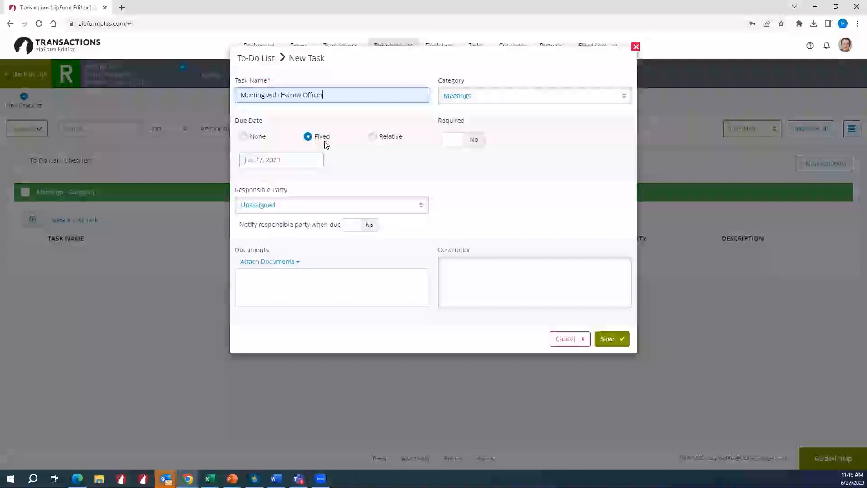
pyautogui.click(373, 137)
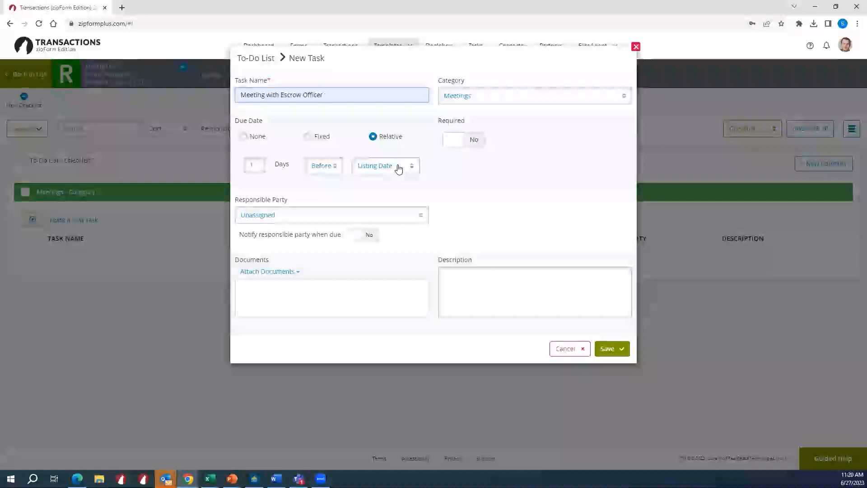
pyautogui.click(259, 165)
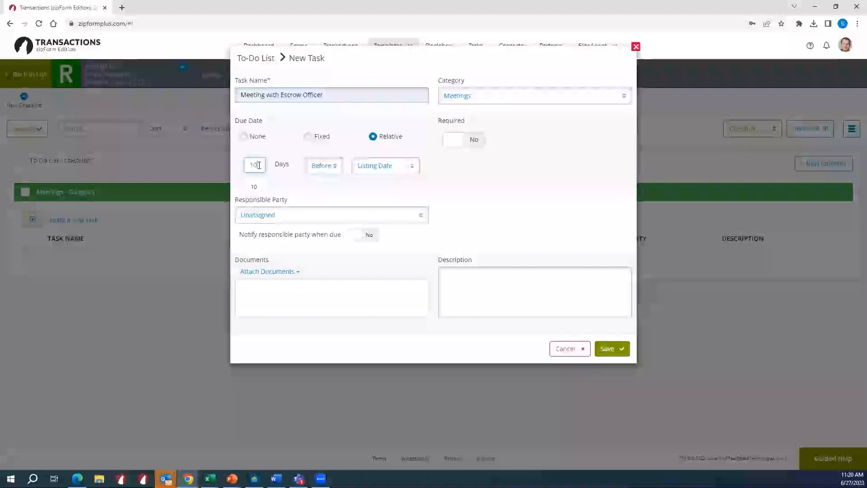
pyautogui.click(314, 170)
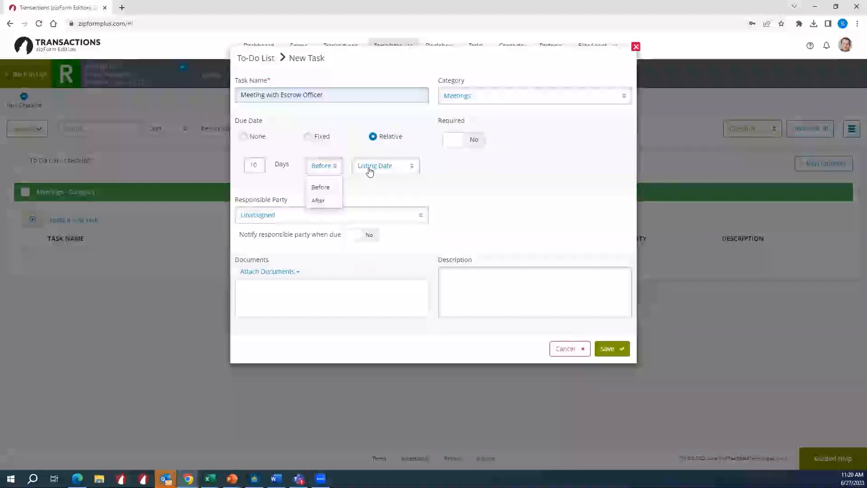
pyautogui.click(321, 201)
pyautogui.click(383, 166)
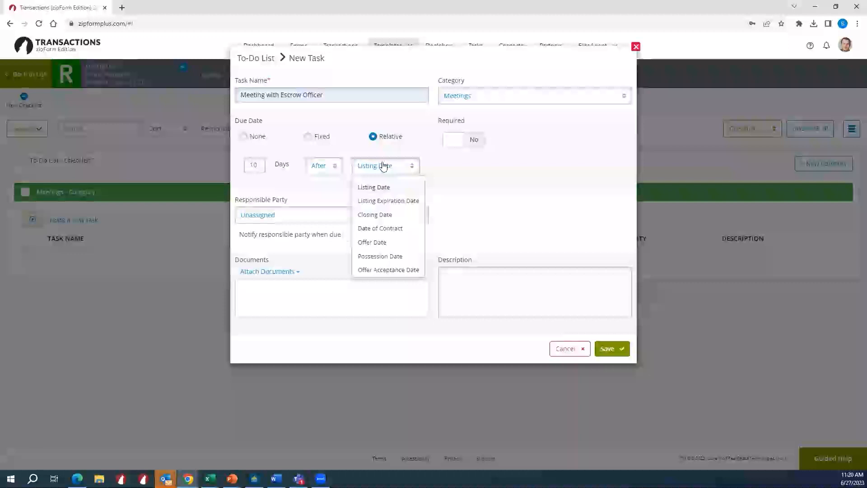
pyautogui.click(393, 190)
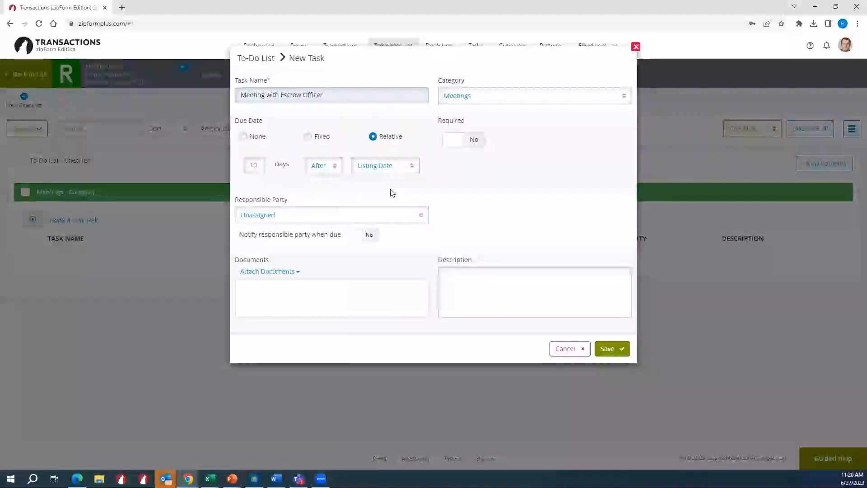
# - Examine the task's reference date choices, its Required setting and the available responsible parties
pyautogui.click(389, 170)
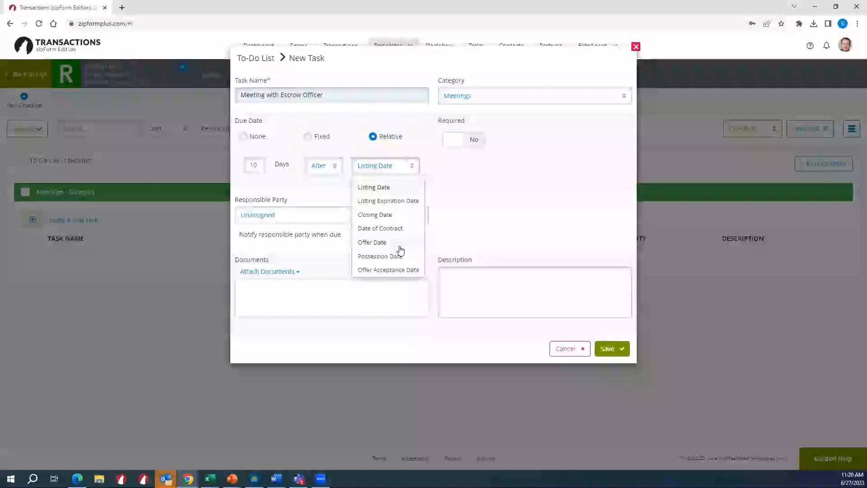
pyautogui.click(384, 187)
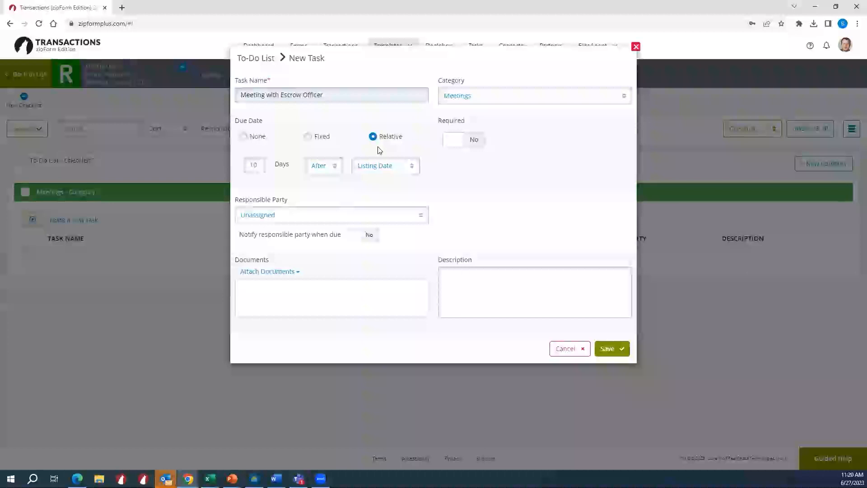
pyautogui.click(374, 167)
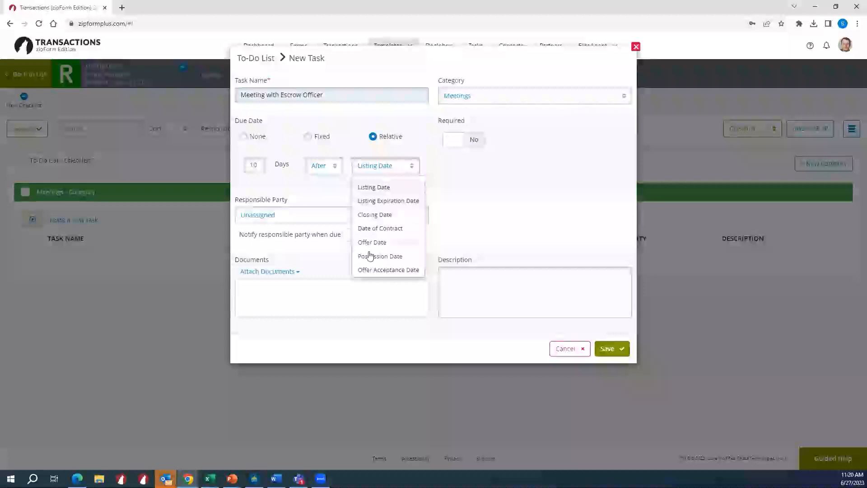
pyautogui.click(451, 177)
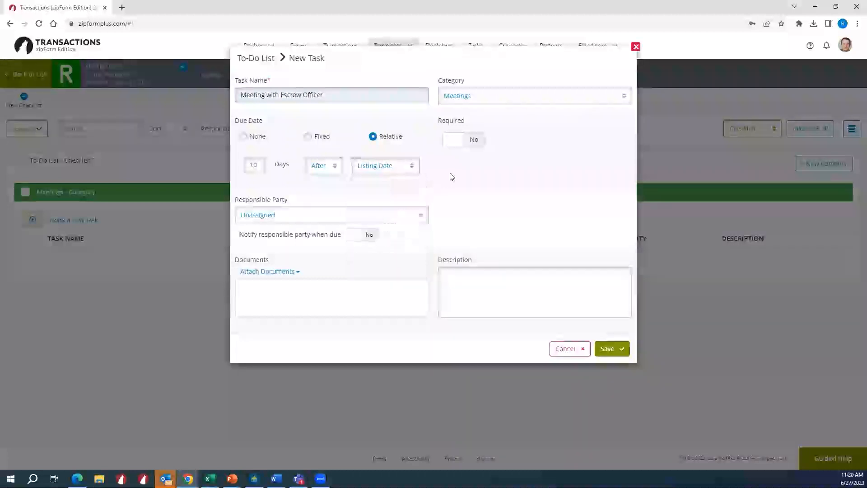
pyautogui.click(475, 142)
pyautogui.click(475, 141)
pyautogui.click(416, 218)
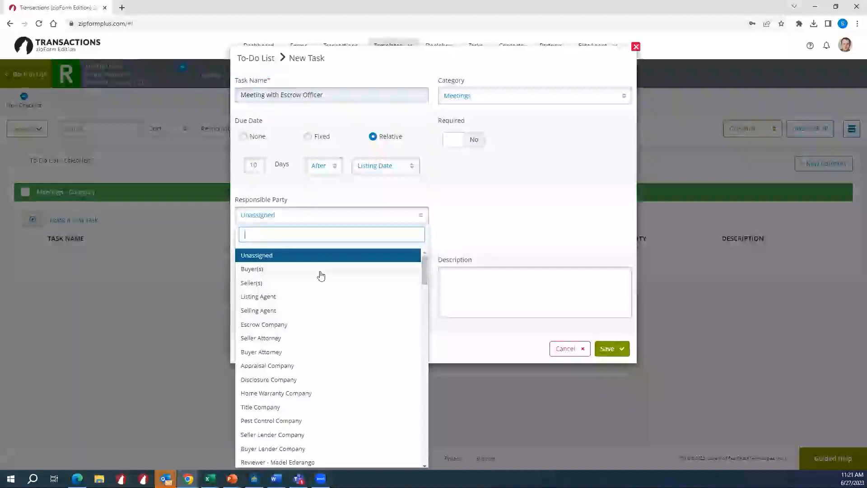
pyautogui.click(408, 196)
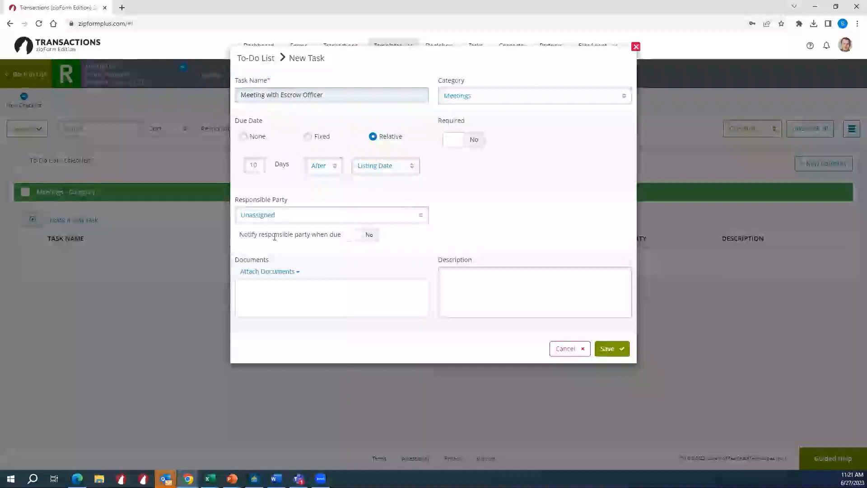
# - Turn on notifying the responsible party when the meeting task is due and save the task
pyautogui.click(360, 239)
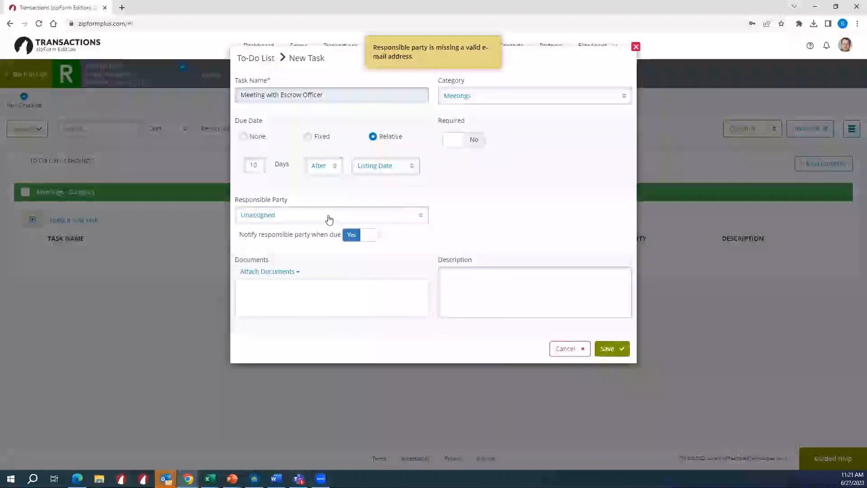
pyautogui.click(356, 221)
pyautogui.click(469, 226)
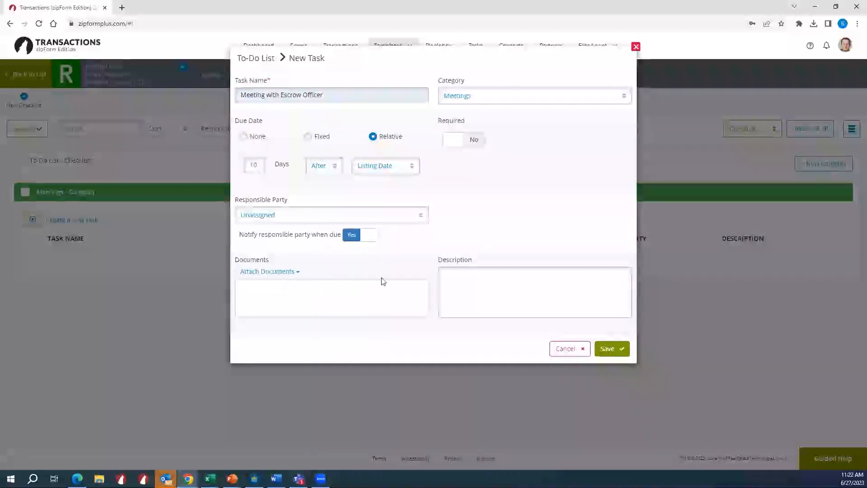
pyautogui.click(606, 350)
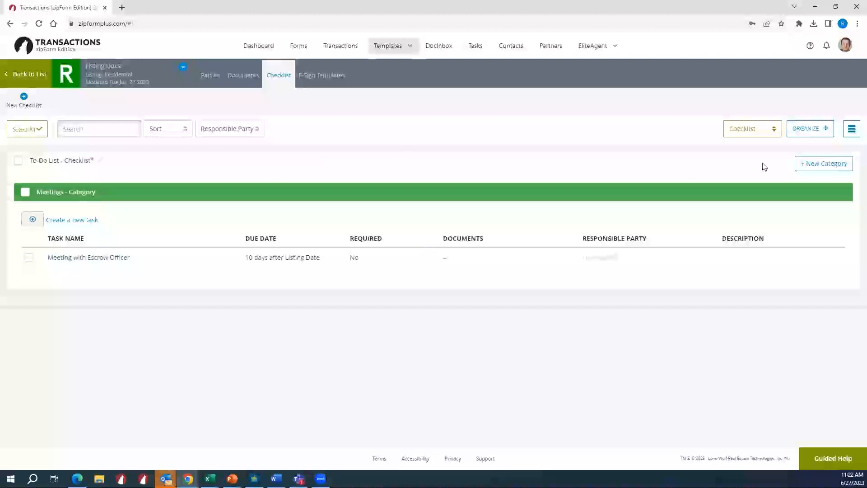
# - Add a light blue category named Appraisals and Inspections to the To-Do List checklist
pyautogui.click(800, 164)
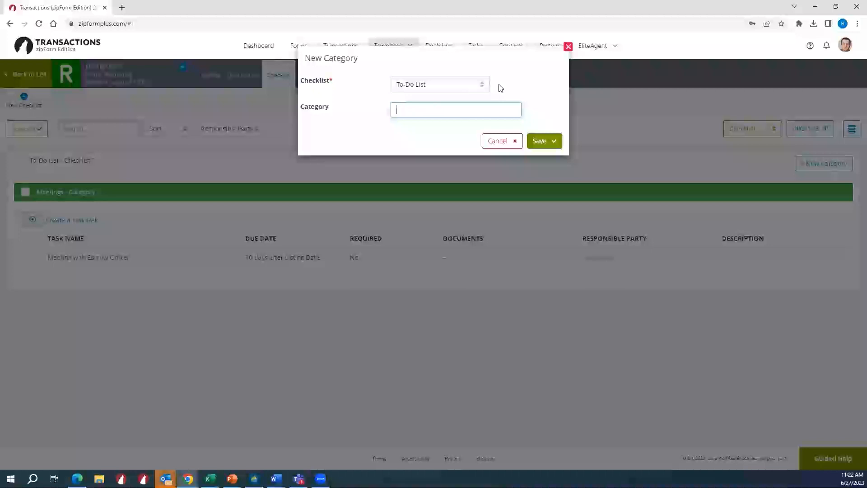
pyautogui.write('Ap')
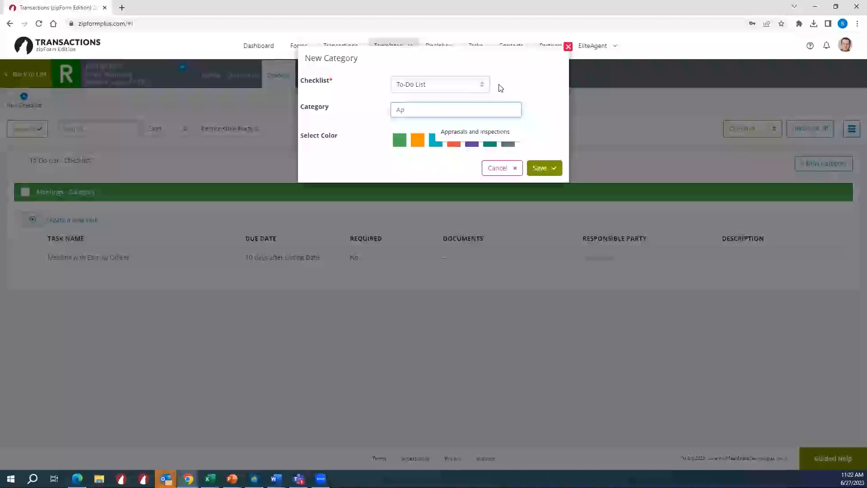
pyautogui.click(488, 131)
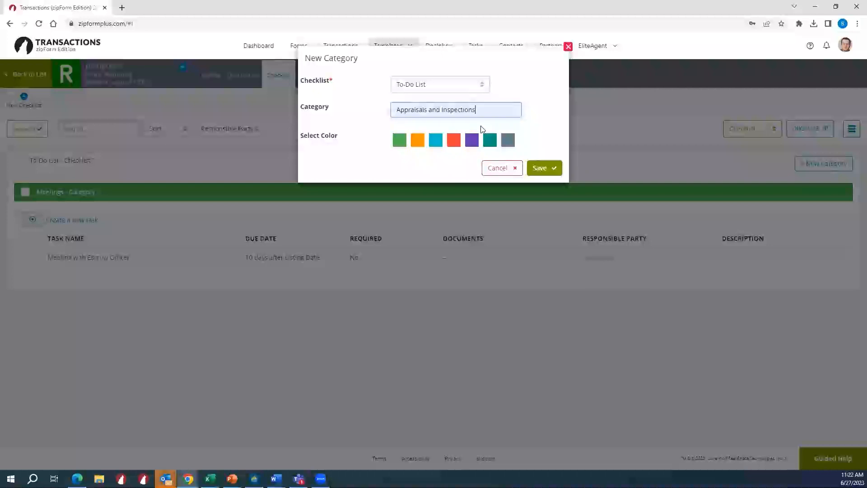
pyautogui.click(436, 140)
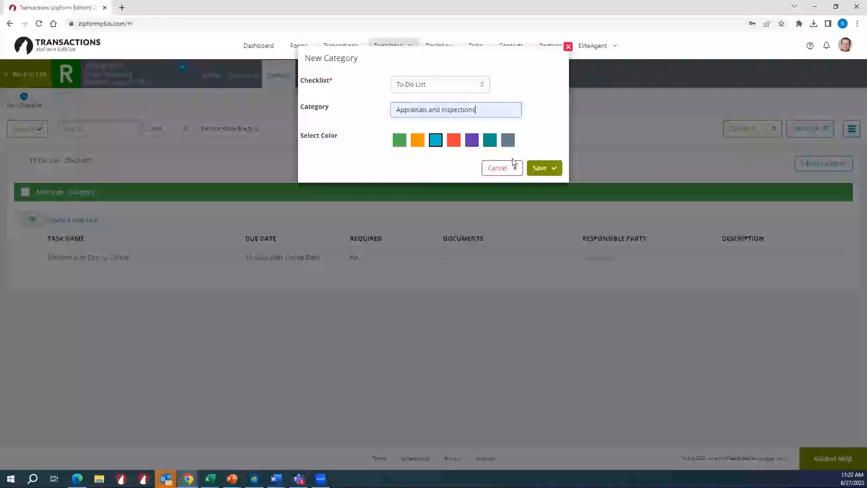
pyautogui.click(542, 168)
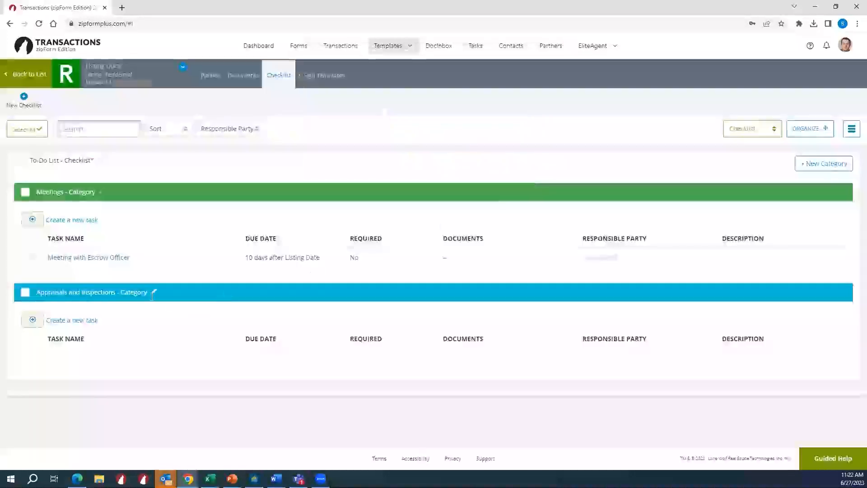
# - Start a new task in the Appraisals and Inspections category and name it Roof Inspection
pyautogui.click(80, 322)
pyautogui.click(275, 94)
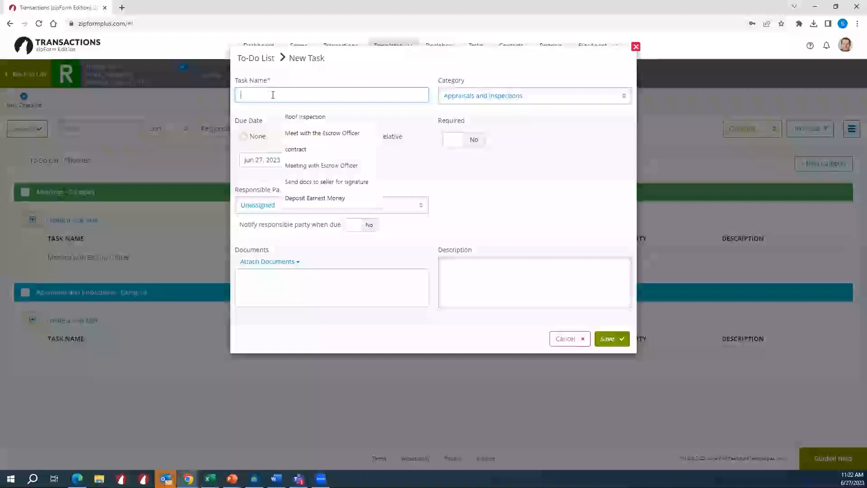
pyautogui.click(285, 116)
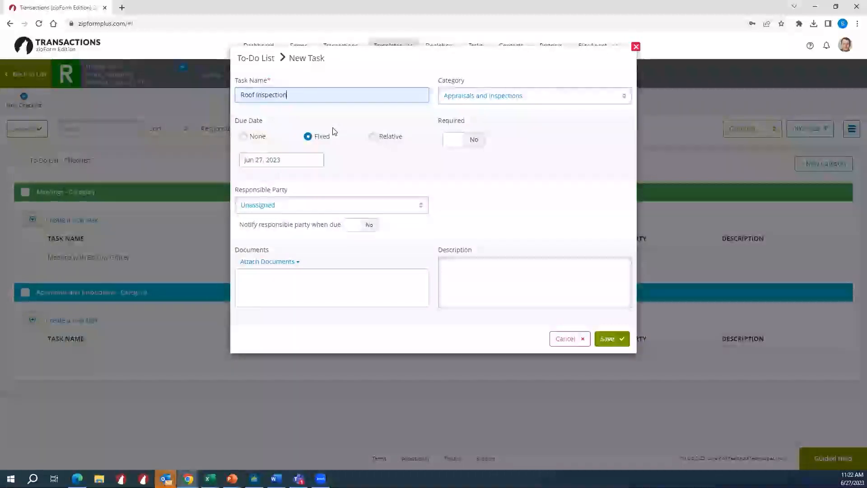
# - Make the Roof Inspection task required and due 10 days after the Date of Contract, and save it
pyautogui.click(375, 137)
pyautogui.moveTo(256, 166); pyautogui.dragTo(249, 155)
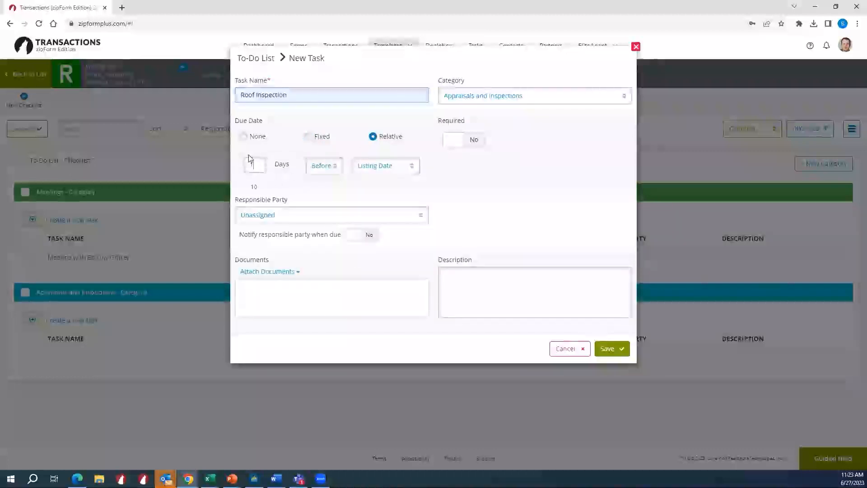
pyautogui.write('10')
pyautogui.click(324, 165)
pyautogui.click(321, 199)
pyautogui.click(380, 167)
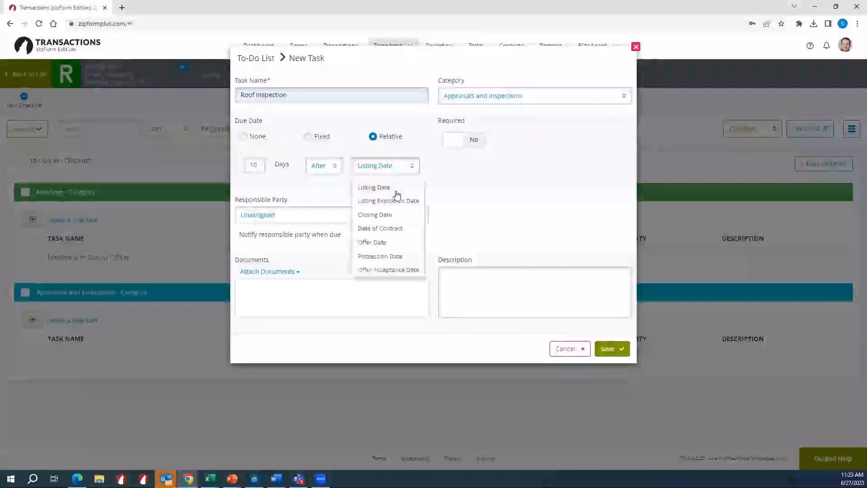
pyautogui.click(404, 231)
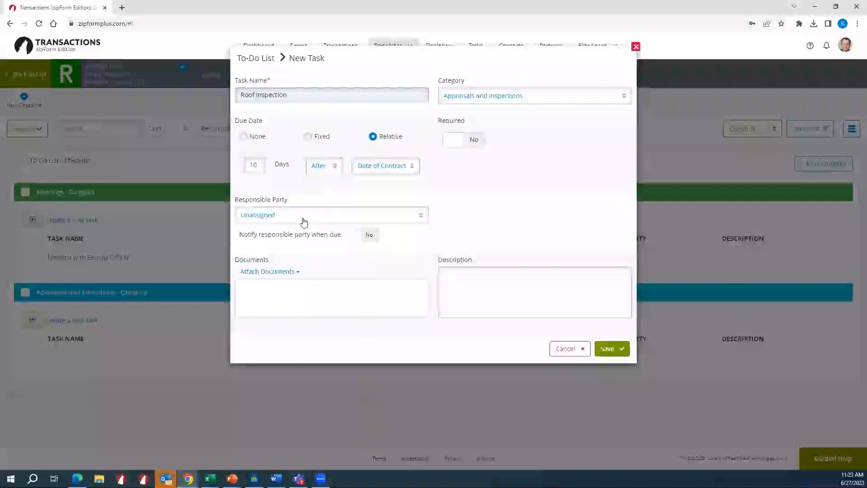
pyautogui.click(456, 140)
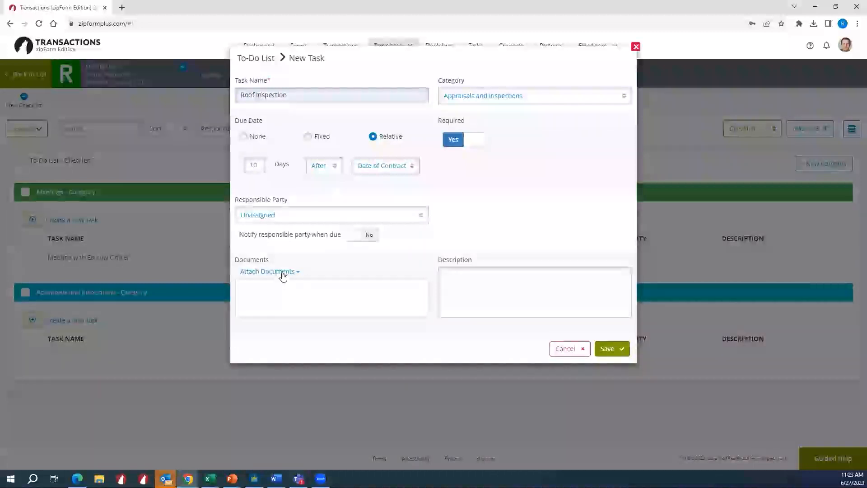
pyautogui.click(607, 350)
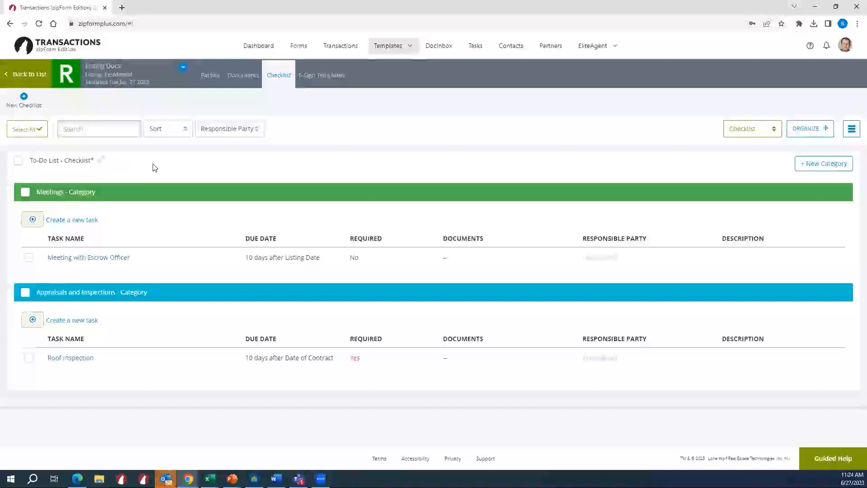
# - Reopen the Listing Docs template from the template list to review its saved checklist, and return to the list
pyautogui.click(13, 75)
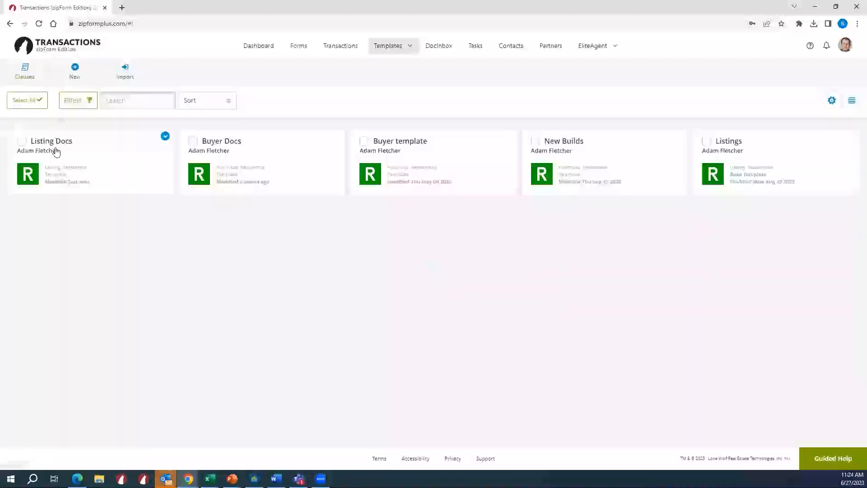
pyautogui.click(114, 166)
pyautogui.click(278, 75)
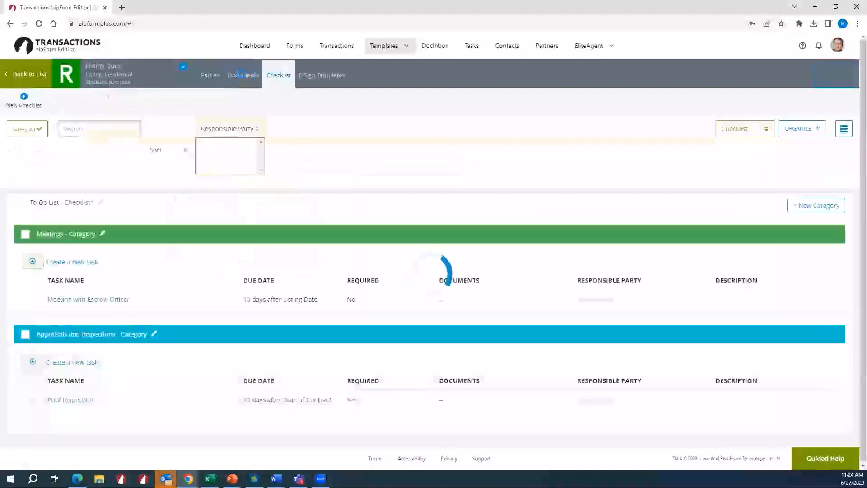
pyautogui.click(27, 74)
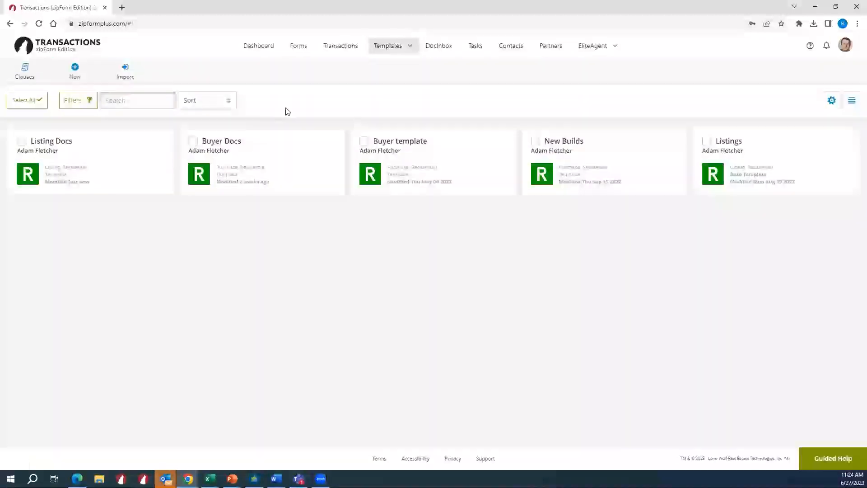
# - Start a new listing transaction and enter the property's street address as its name
pyautogui.click(349, 49)
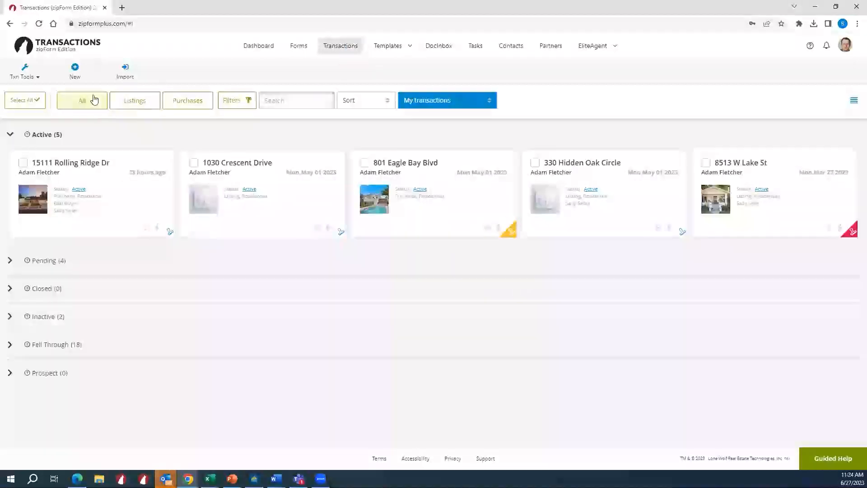
pyautogui.click(80, 77)
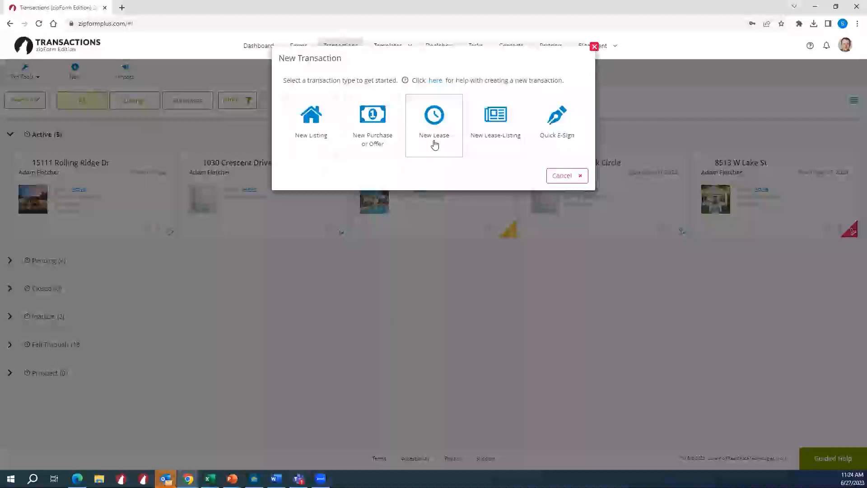
pyautogui.click(318, 143)
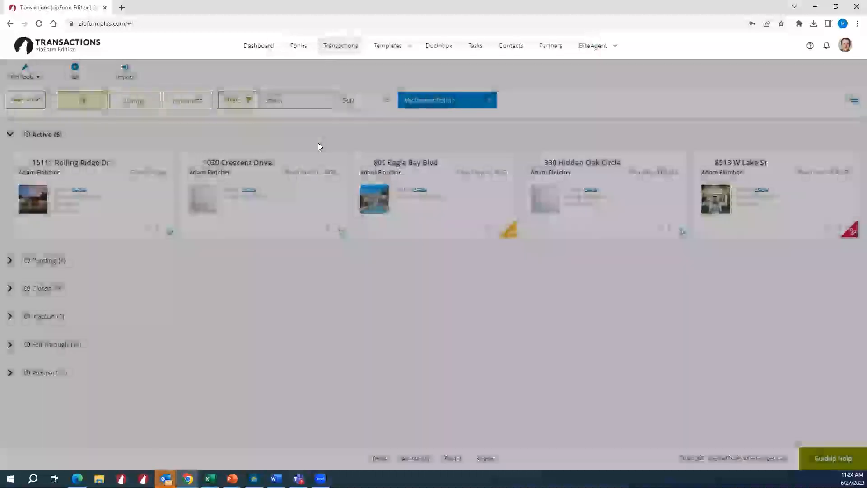
pyautogui.click(324, 99)
pyautogui.write('1234 ')
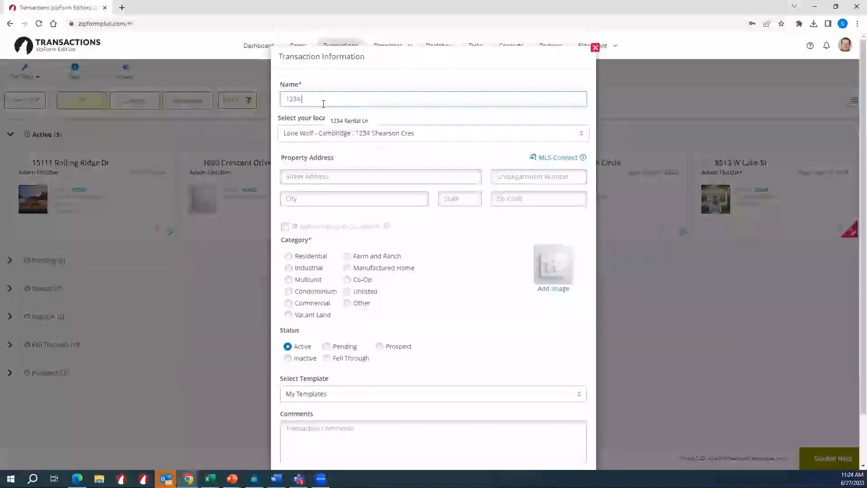
pyautogui.write('Listing Ln')
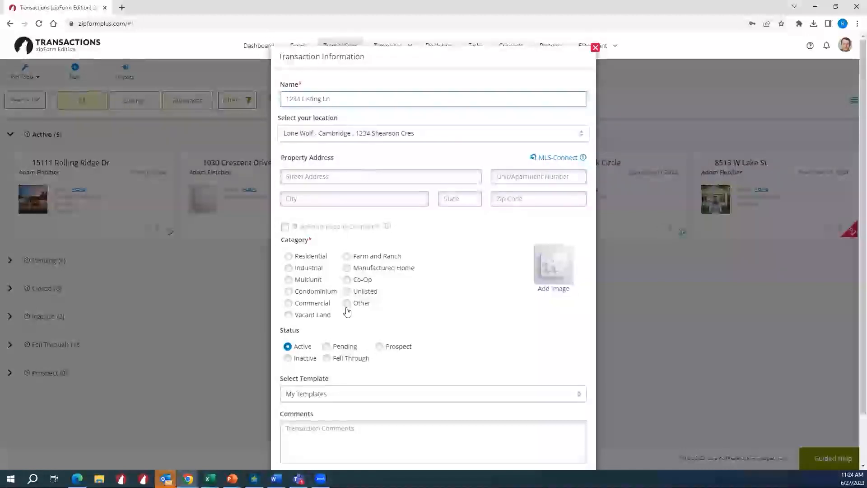
# - Set the transaction's category to Residential, apply the personal Listing Docs template, save the transaction and ignore the detected import data
pyautogui.scroll(-1, 385, 304)
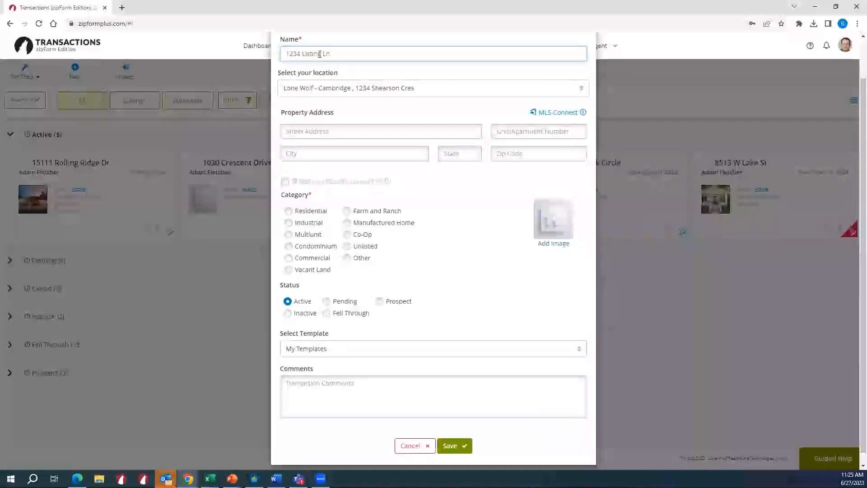
pyautogui.click(291, 210)
pyautogui.scroll(-1, 364, 294)
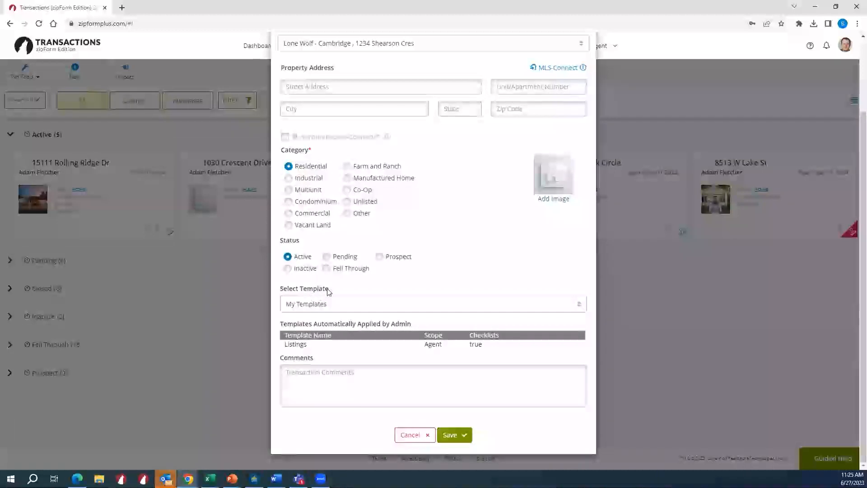
pyautogui.click(342, 305)
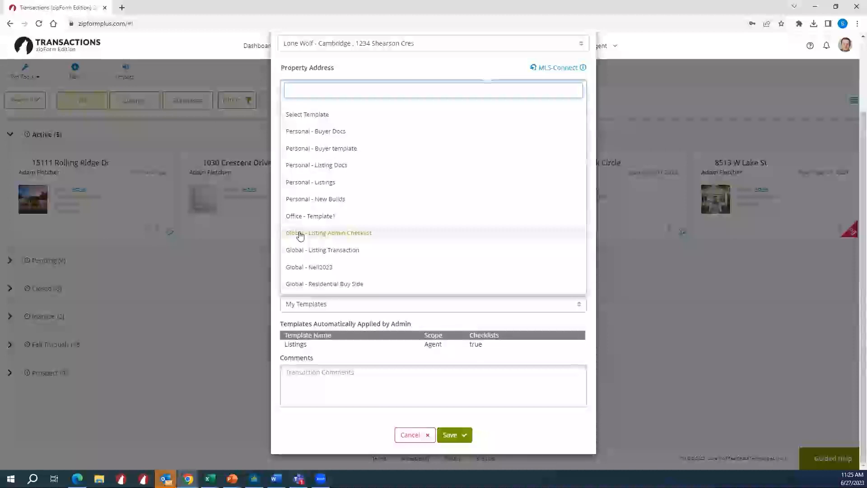
pyautogui.click(333, 168)
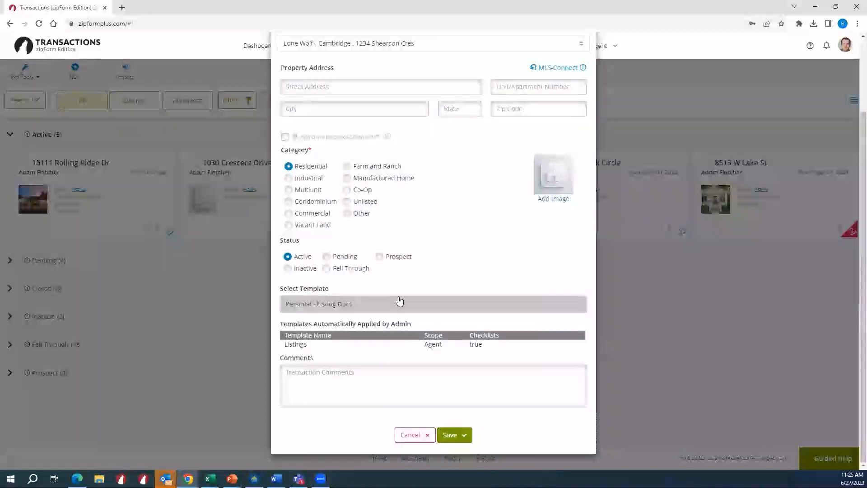
pyautogui.click(447, 435)
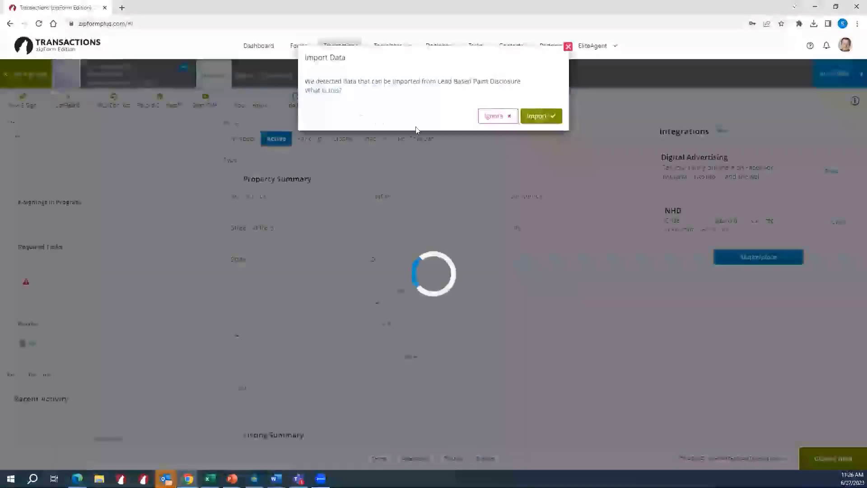
pyautogui.click(499, 116)
# - Review the new transaction's document folders and its checklist tasks carried over from the template
pyautogui.click(274, 76)
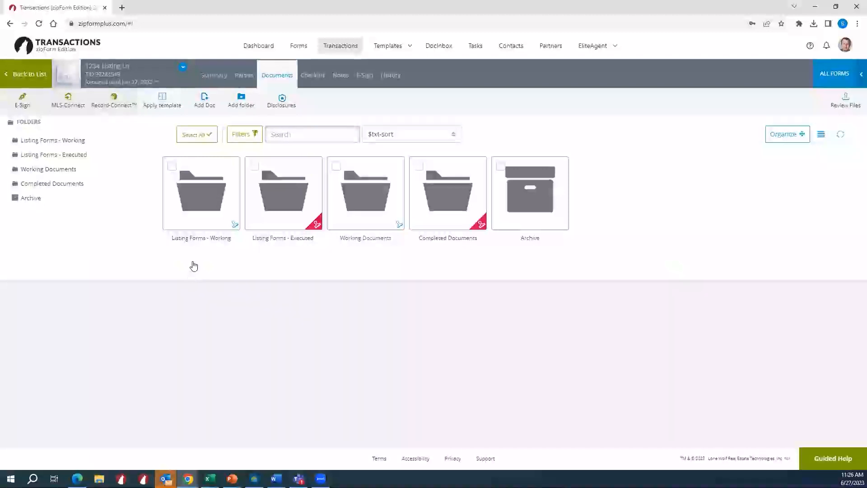
pyautogui.click(321, 77)
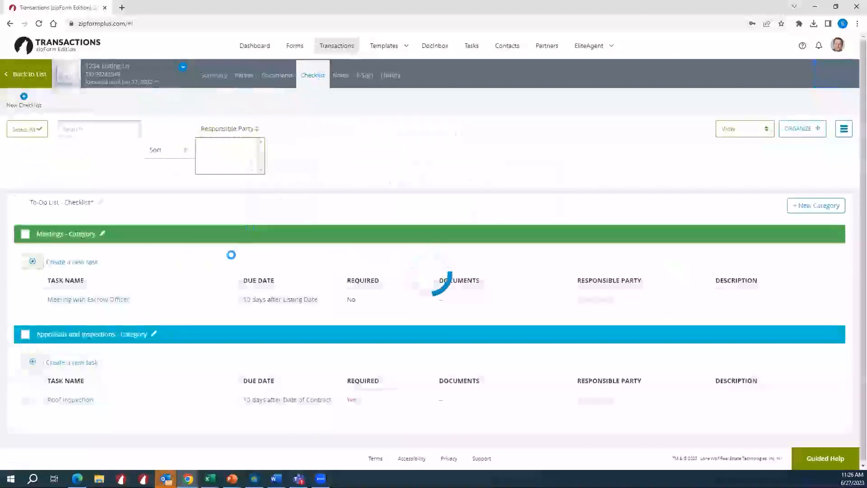
pyautogui.scroll(-3, 194, 296)
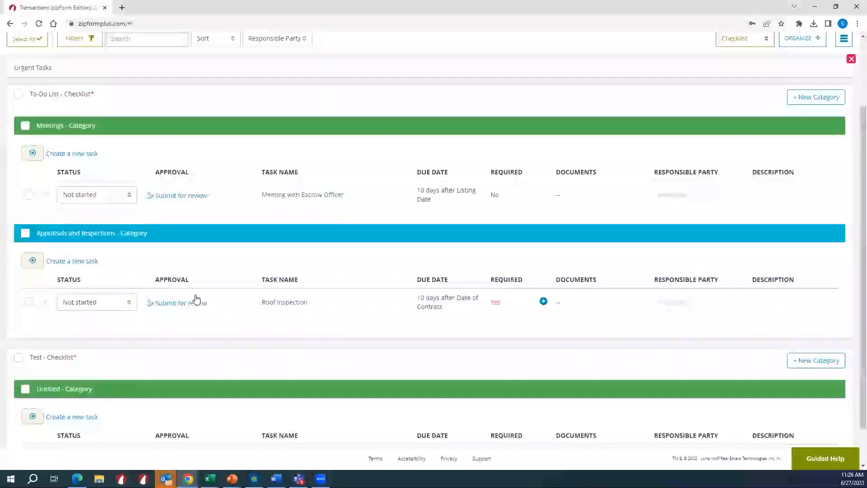
pyautogui.scroll(2, 195, 300)
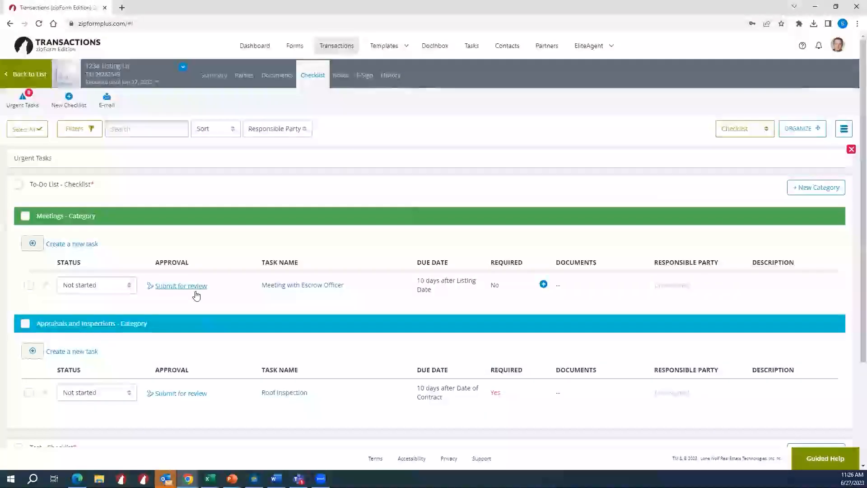
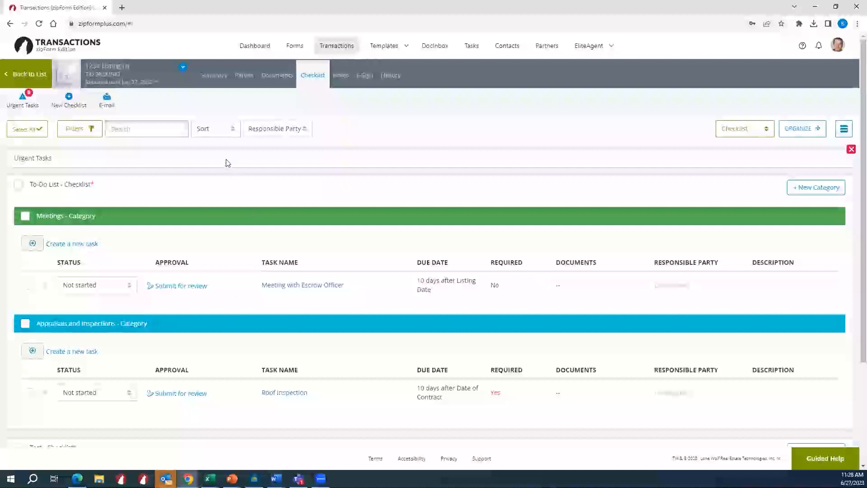
# - Open the dashboard and look over the signature packets, reviewer approvals and tasks due this week
pyautogui.click(265, 52)
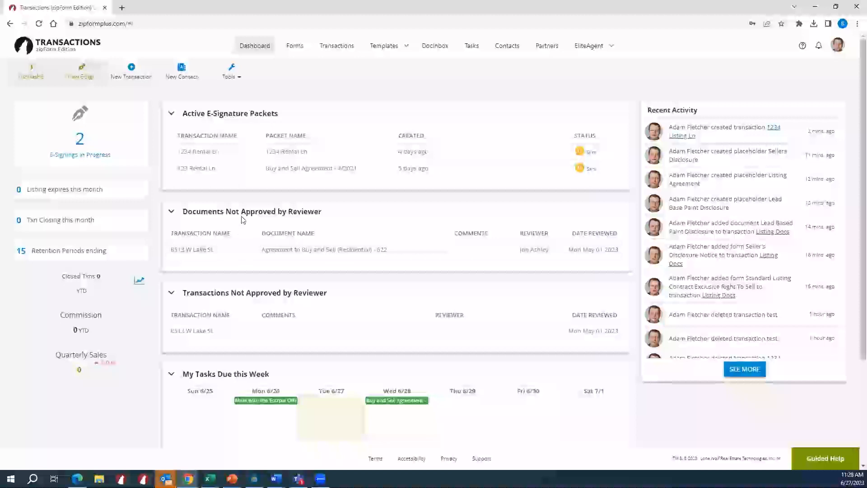
pyautogui.scroll(-2, 240, 329)
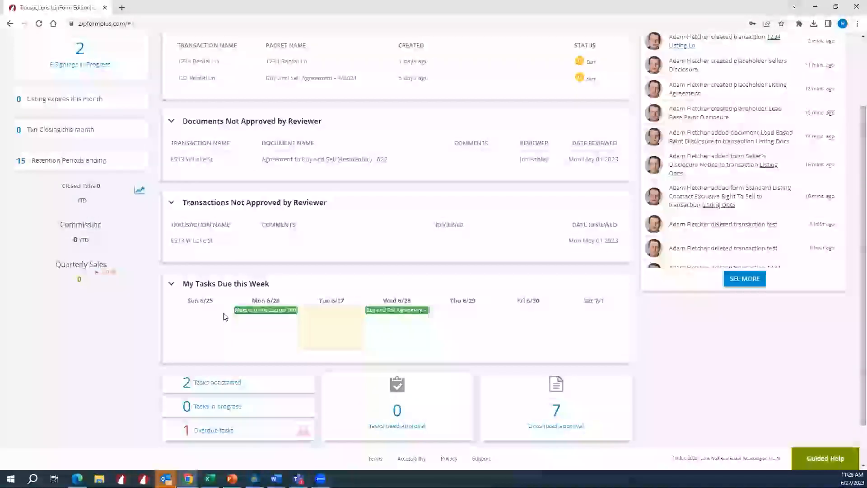
pyautogui.scroll(-1, 225, 316)
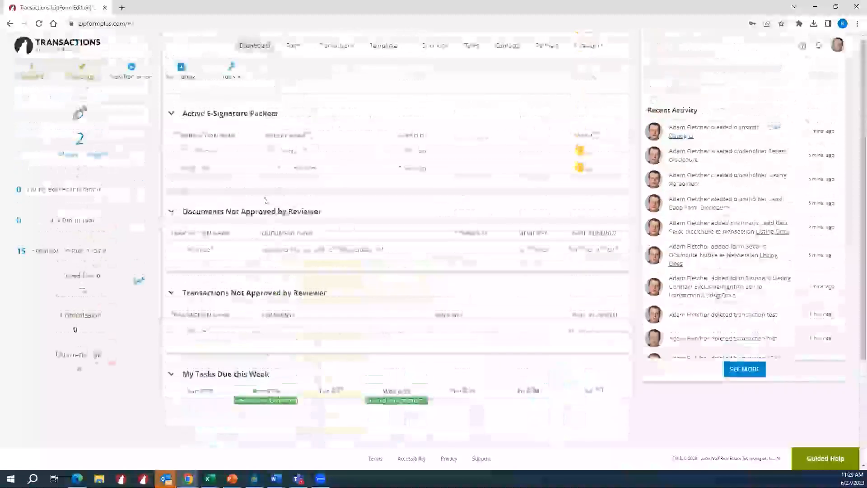
pyautogui.moveTo(270, 266)
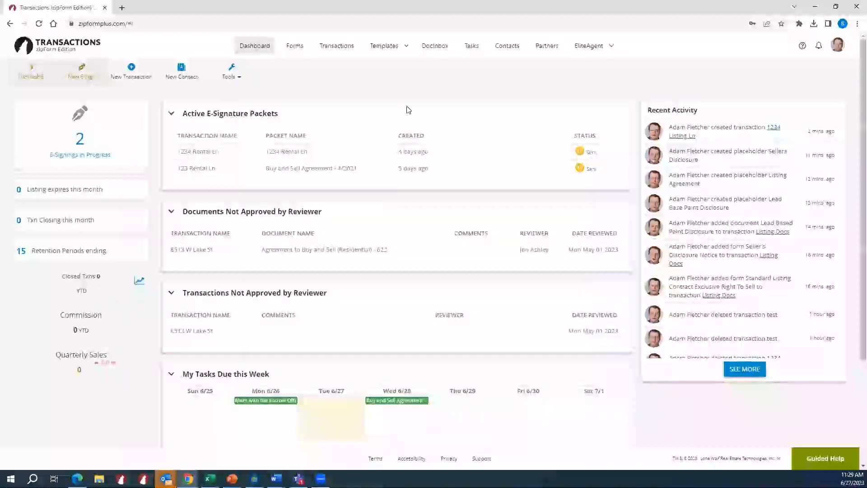
# - Open the task calendar across all transactions, view the Buy and Sell Agreement task's details and close them
pyautogui.click(476, 52)
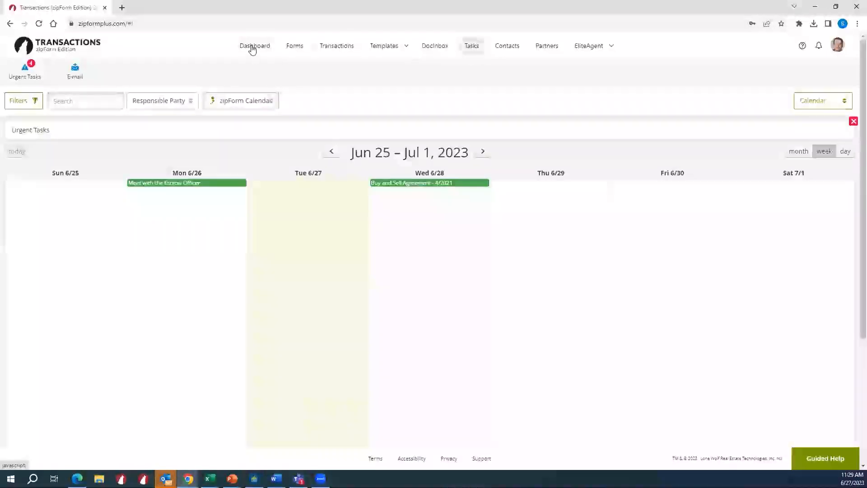
pyautogui.click(469, 49)
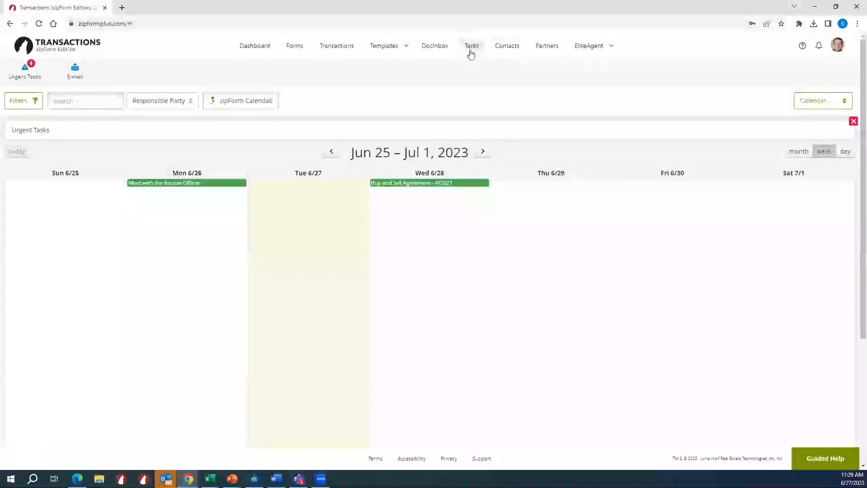
pyautogui.click(461, 183)
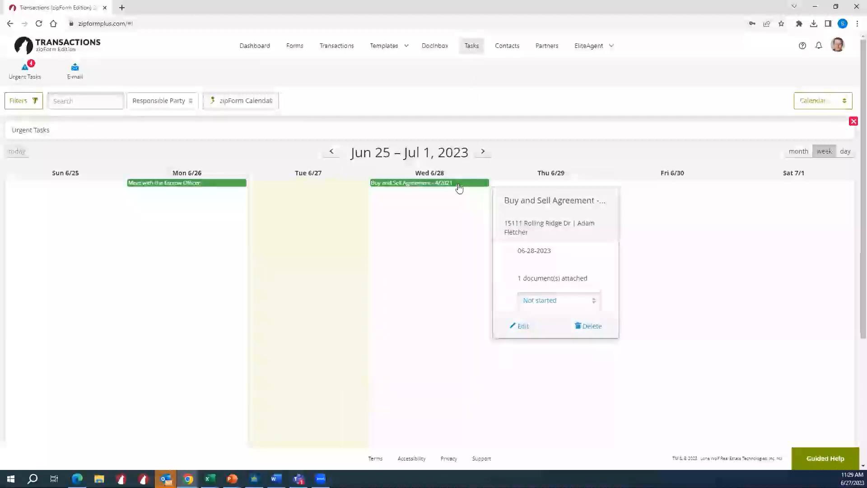
pyautogui.click(454, 200)
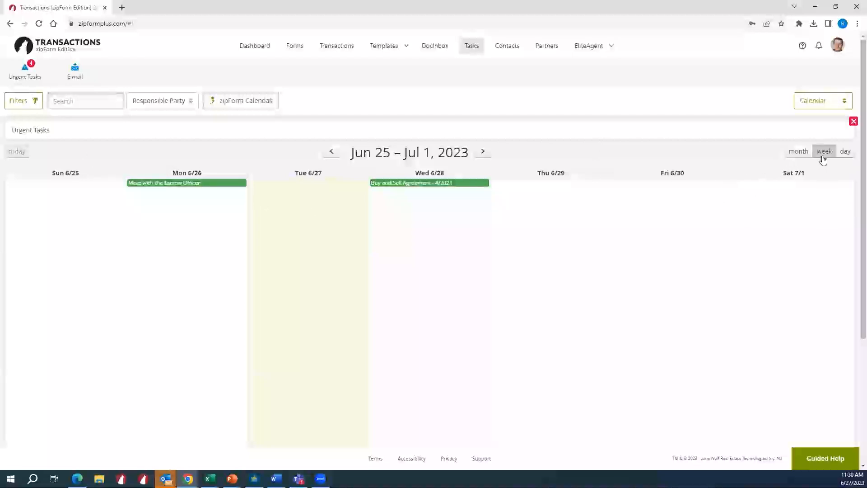
# - View the task calendar by month and by day, and return to the week view
pyautogui.click(792, 155)
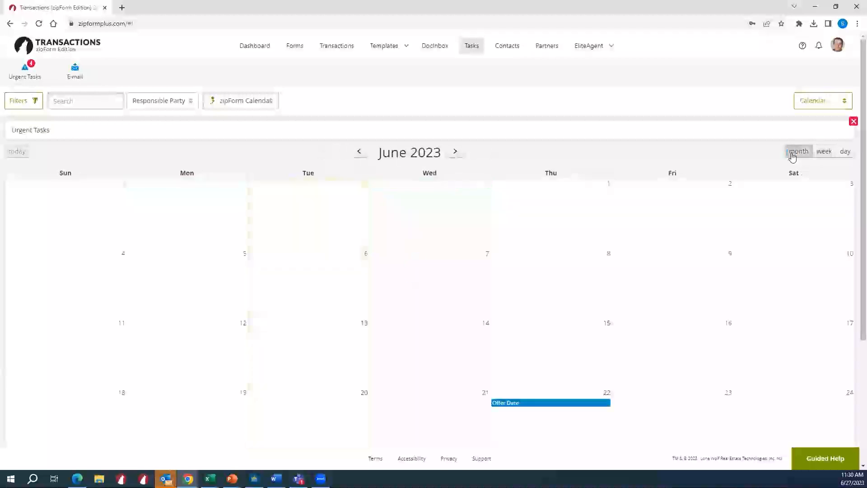
pyautogui.scroll(-2, 650, 277)
pyautogui.scroll(-1, 650, 276)
pyautogui.scroll(2, 712, 236)
pyautogui.click(842, 154)
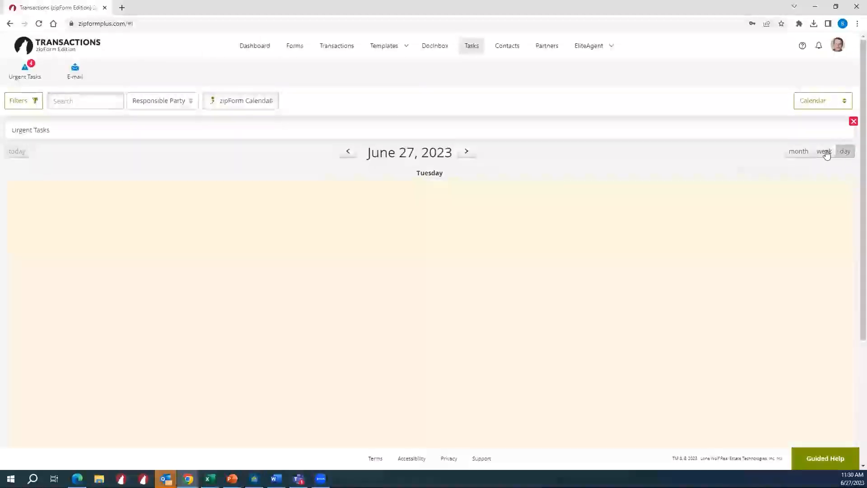
pyautogui.click(824, 152)
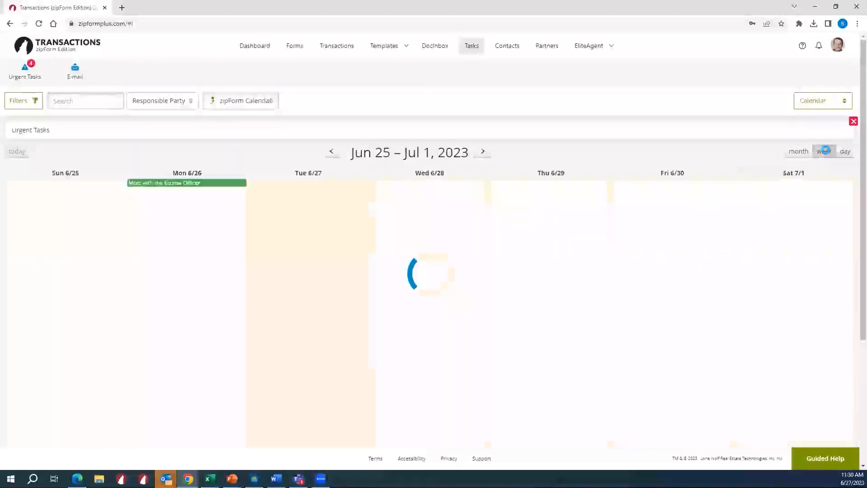
# - Show the tasks as a checklist and examine their statuses, transactions, due dates, documents and responsible parties
pyautogui.click(813, 101)
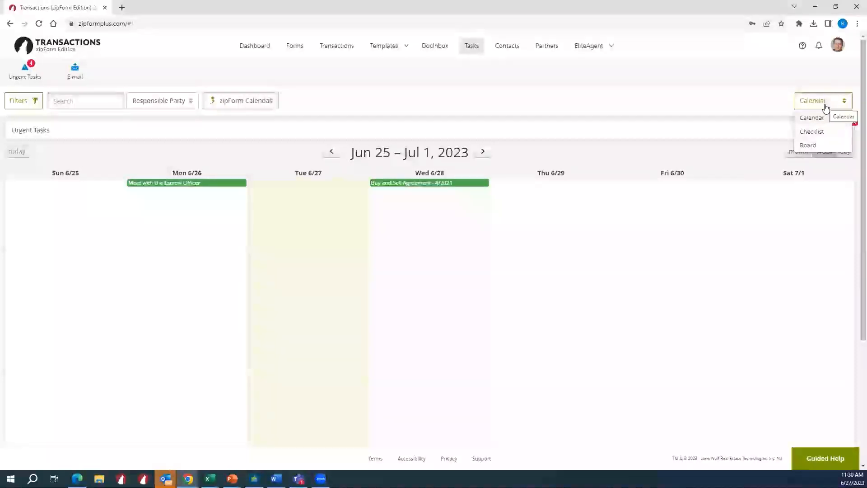
pyautogui.click(830, 134)
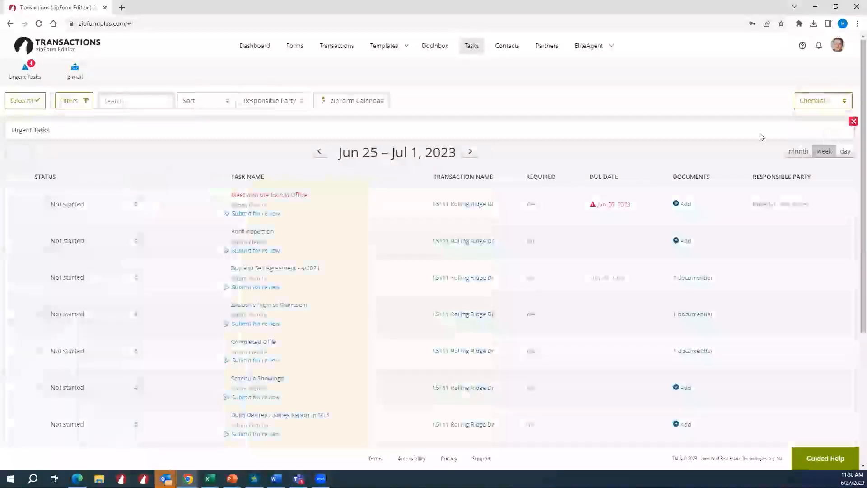
pyautogui.scroll(-5, 188, 262)
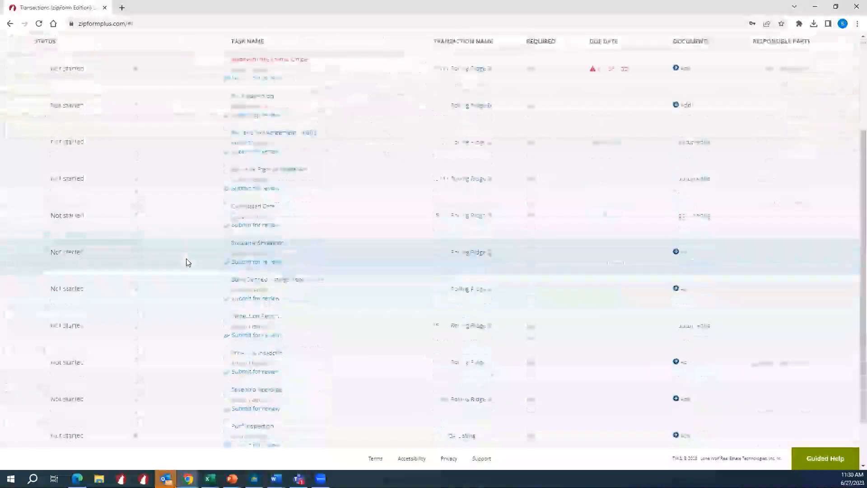
pyautogui.scroll(2, 186, 258)
pyautogui.scroll(-1, 186, 259)
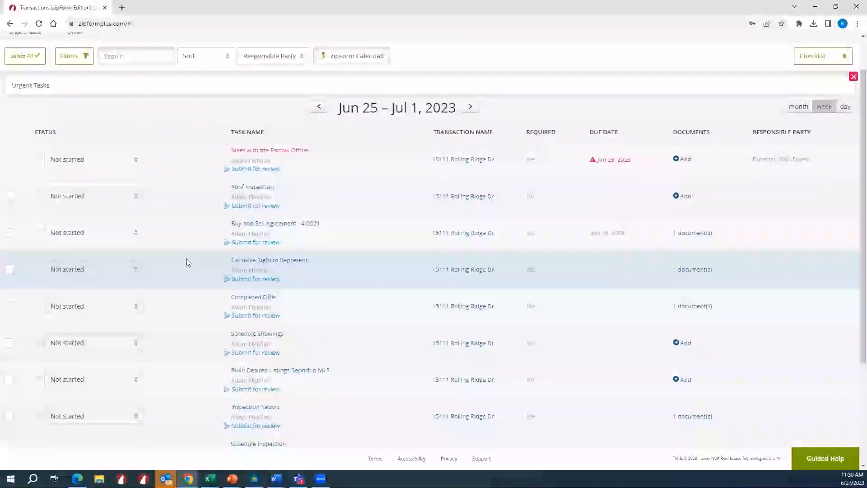
pyautogui.scroll(1, 186, 258)
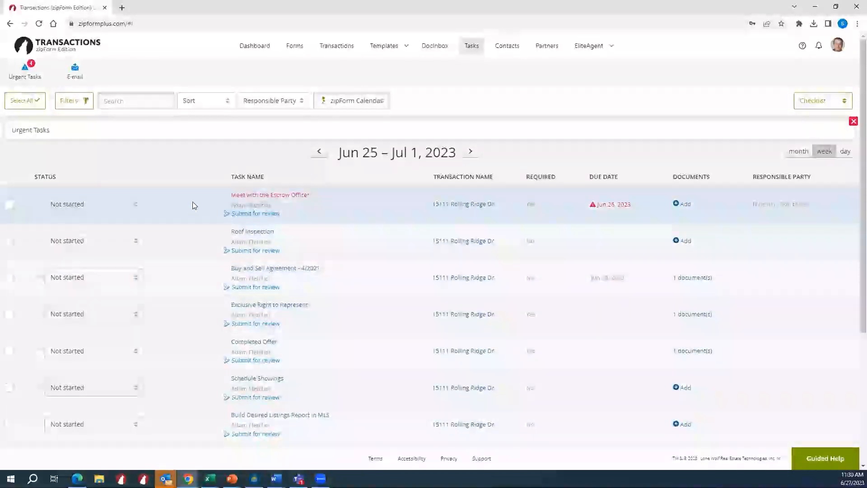
pyautogui.scroll(-4, 192, 205)
pyautogui.scroll(4, 194, 206)
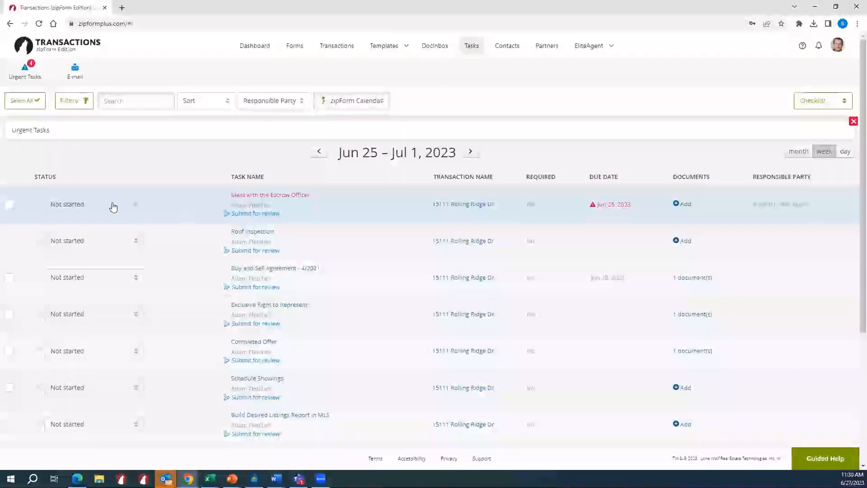
pyautogui.scroll(-4, 79, 291)
pyautogui.scroll(4, 81, 291)
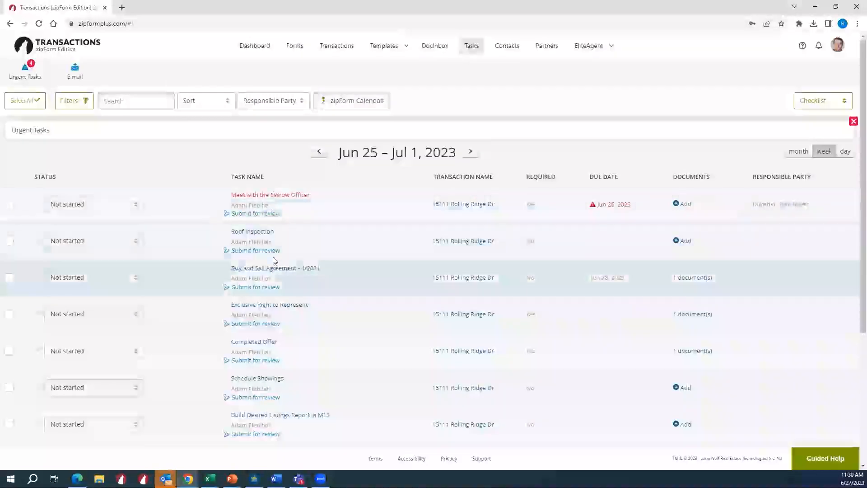
pyautogui.scroll(-4, 271, 253)
pyautogui.scroll(4, 262, 280)
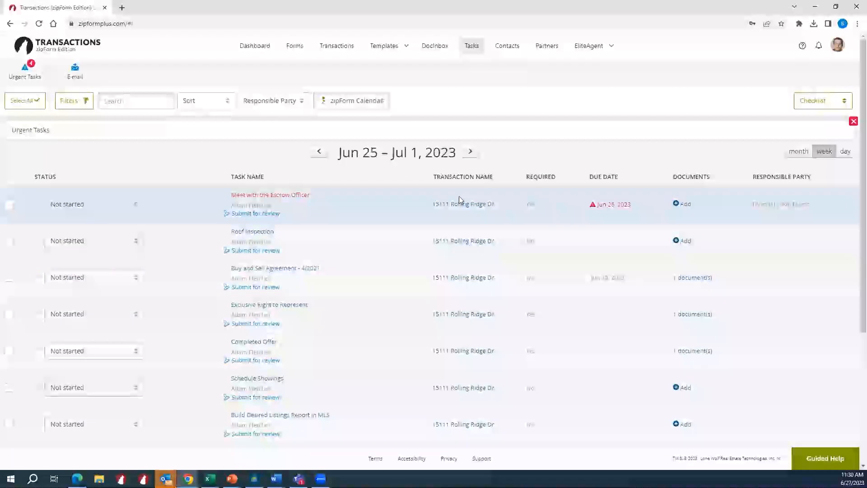
pyautogui.scroll(-4, 463, 189)
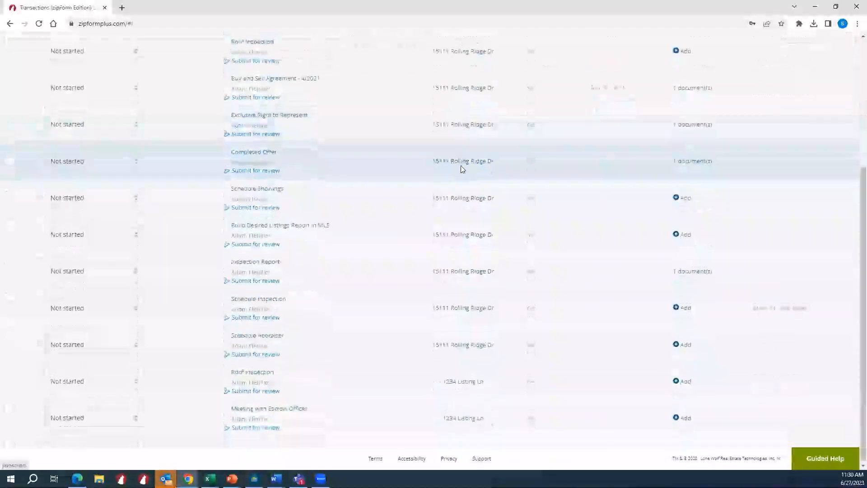
pyautogui.scroll(4, 462, 167)
pyautogui.scroll(-2, 461, 168)
pyautogui.scroll(2, 461, 169)
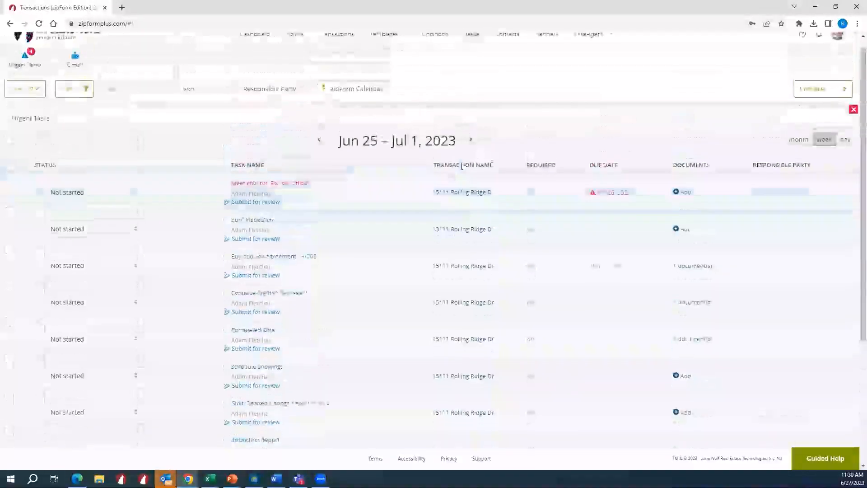
pyautogui.scroll(-3, 447, 194)
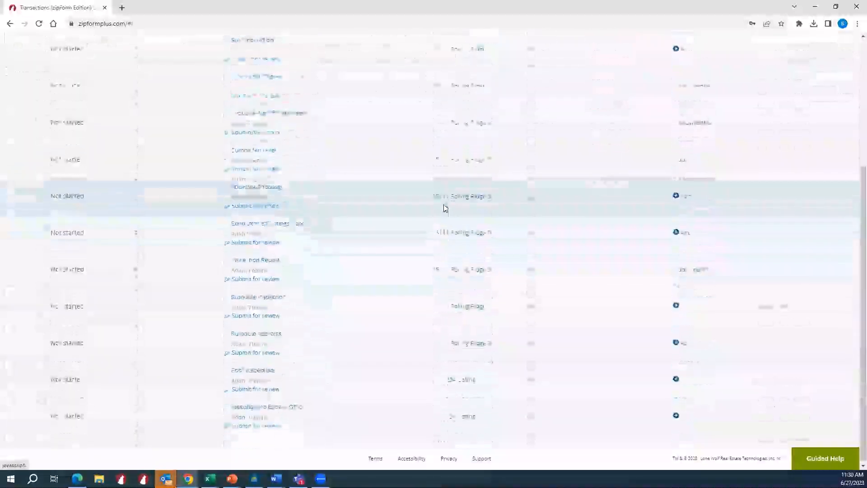
pyautogui.scroll(2, 470, 280)
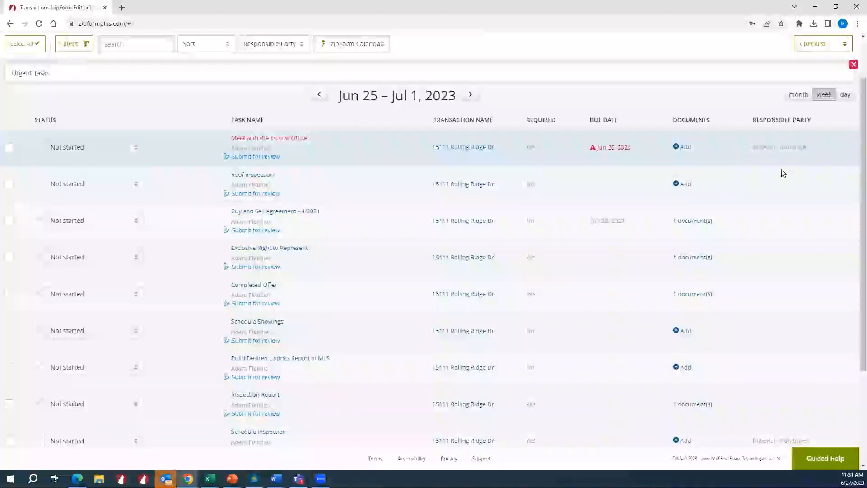
pyautogui.scroll(2, 569, 334)
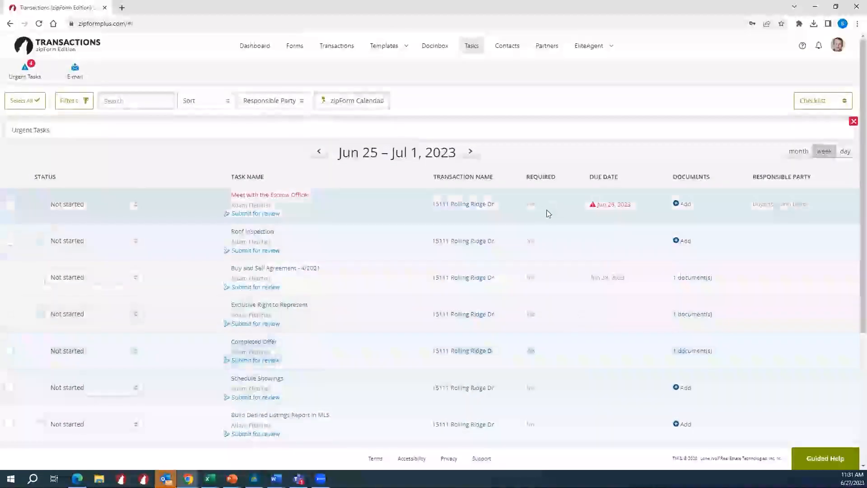
# - Show the tasks as a board and examine the cards under each status, picking up the Meet with the Escrow Officer card without moving it
pyautogui.click(824, 103)
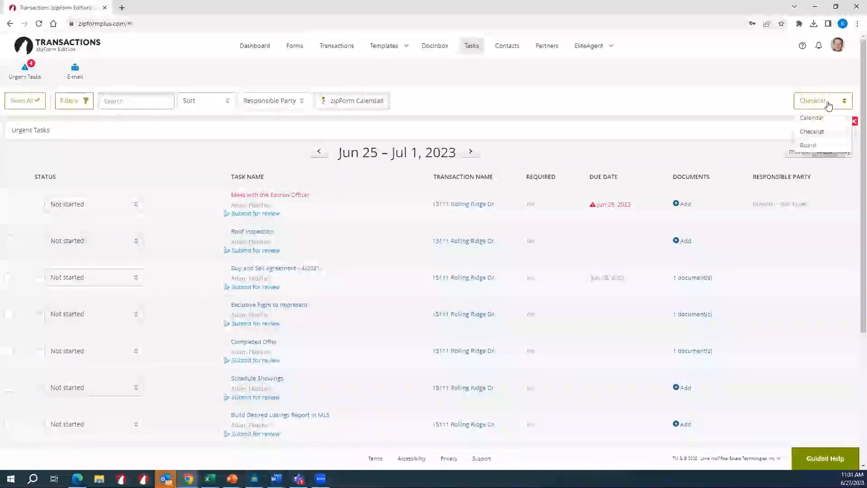
pyautogui.click(815, 145)
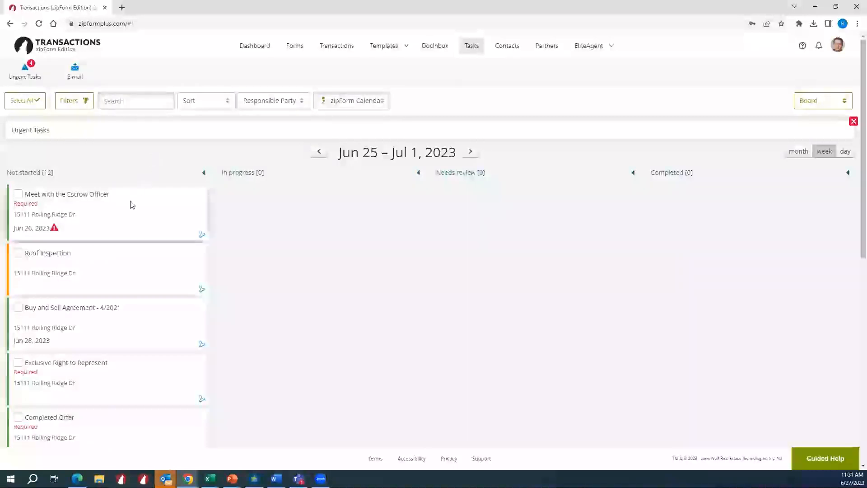
pyautogui.moveTo(137, 203); pyautogui.dragTo(151, 217)
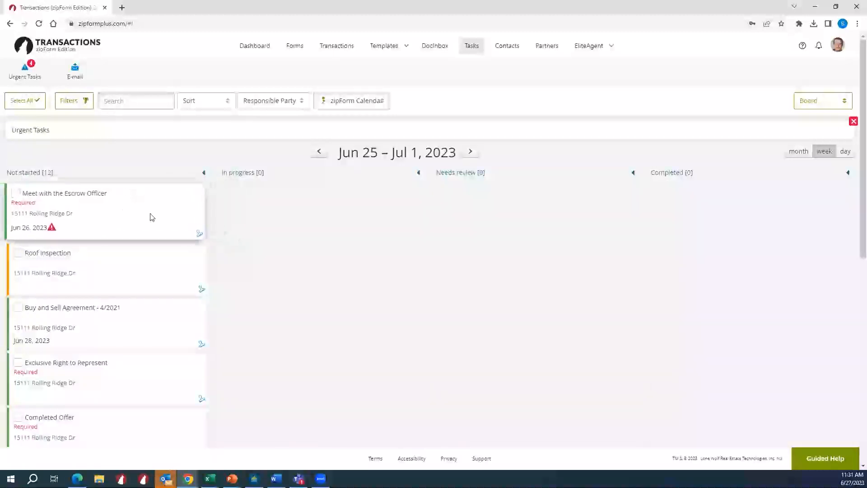
pyautogui.scroll(-5, 147, 242)
pyautogui.scroll(-3, 154, 249)
pyautogui.scroll(8, 157, 250)
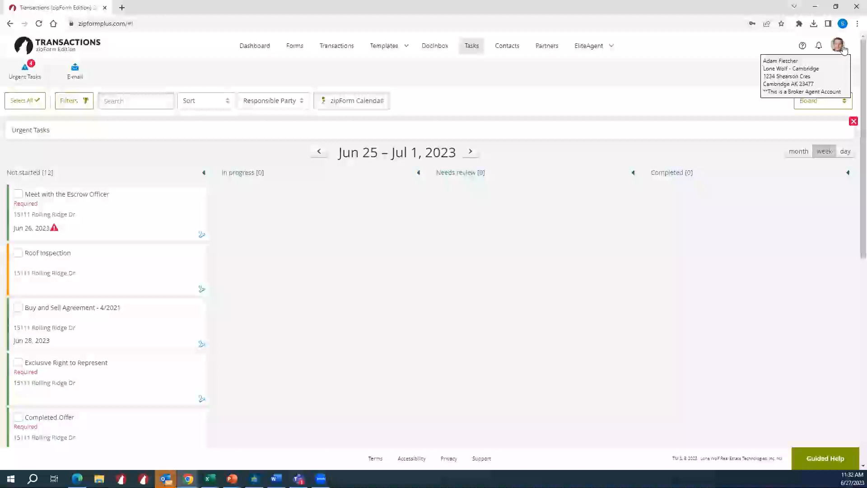
# - Open the Learning Center from the help options and look through its tutorial topics
pyautogui.click(802, 47)
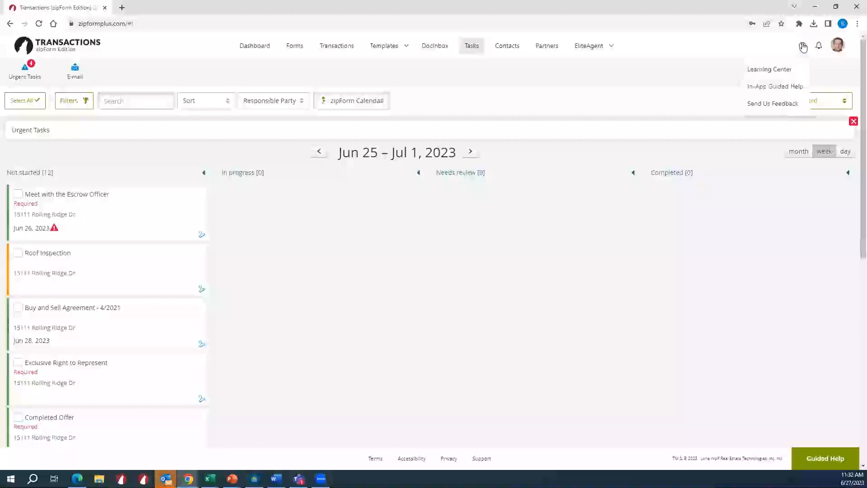
pyautogui.click(795, 70)
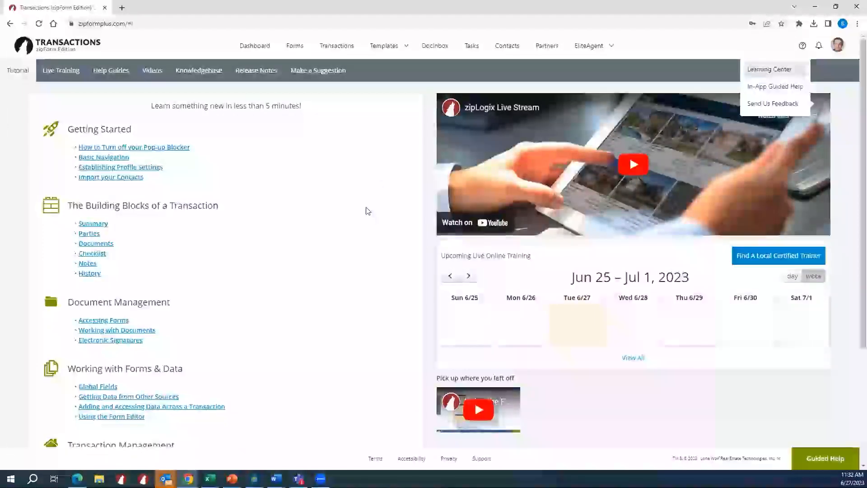
pyautogui.click(404, 207)
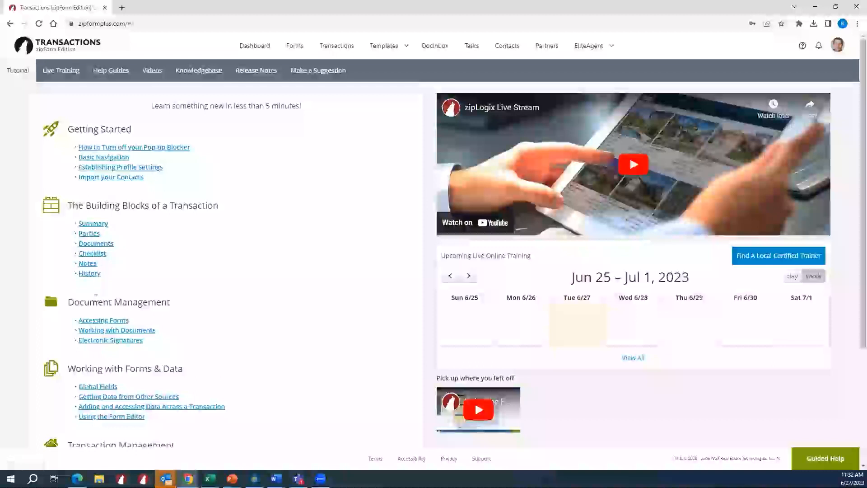
pyautogui.scroll(-1, 96, 298)
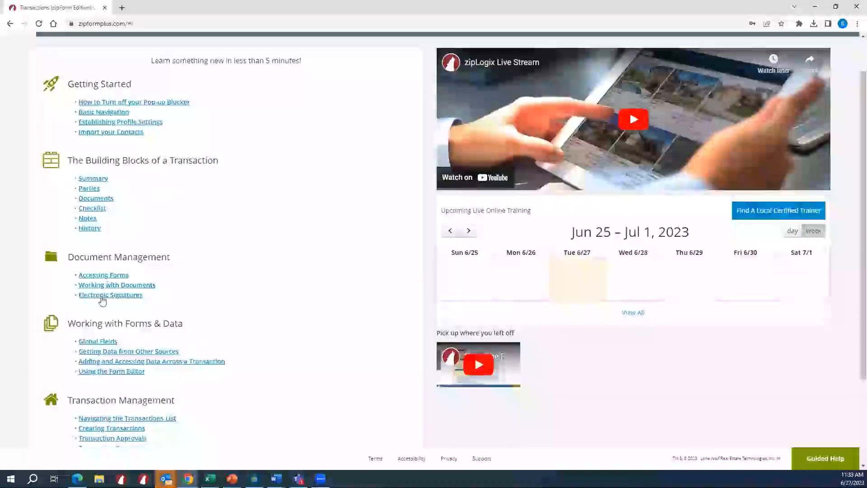
pyautogui.scroll(-1, 88, 337)
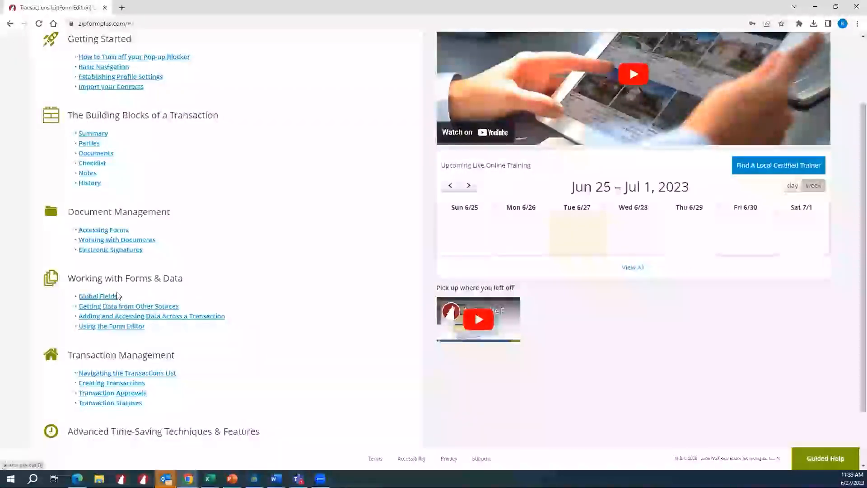
# - Open the Learning Center's Help Guides to view the library of PDF guides
pyautogui.scroll(1, 107, 325)
pyautogui.scroll(2, 107, 320)
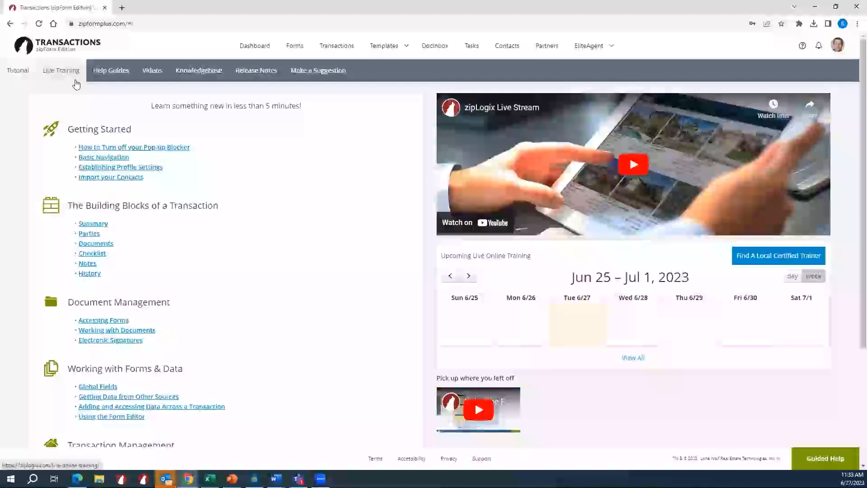
pyautogui.click(118, 85)
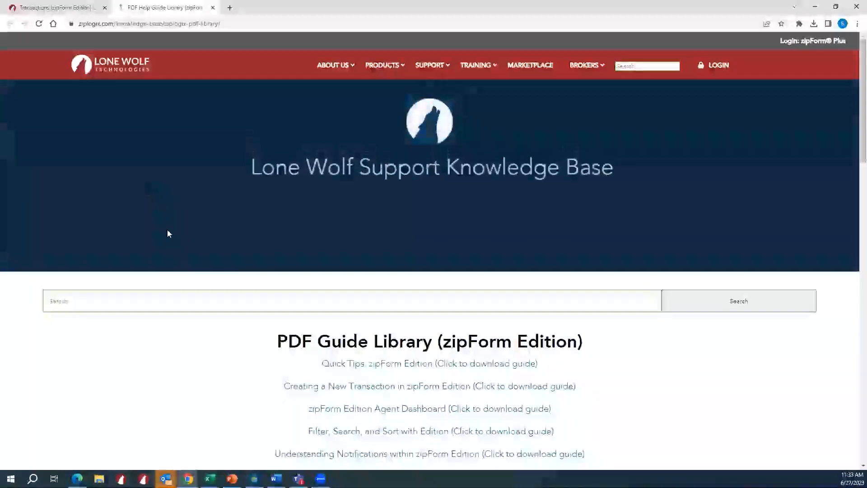
# - Look through the PDF Guide Library's zipForm Edition guides, from Quick Tips down to the partner integration guides
pyautogui.scroll(-4, 168, 233)
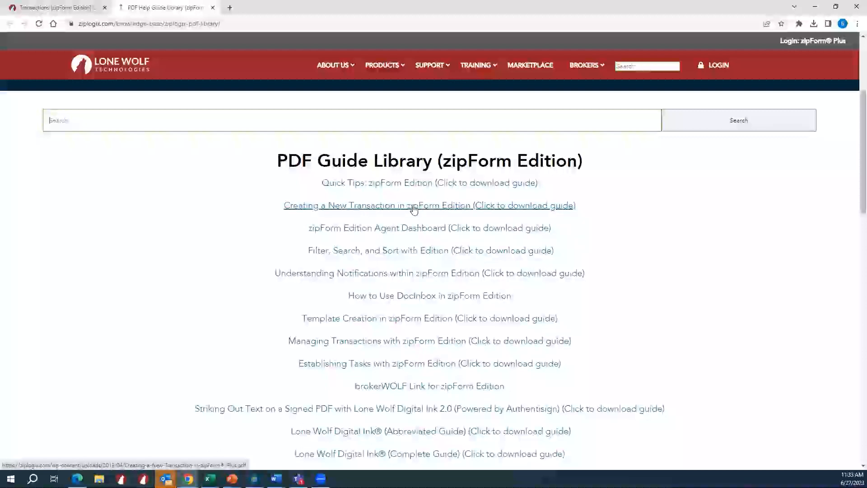
pyautogui.scroll(-2, 318, 270)
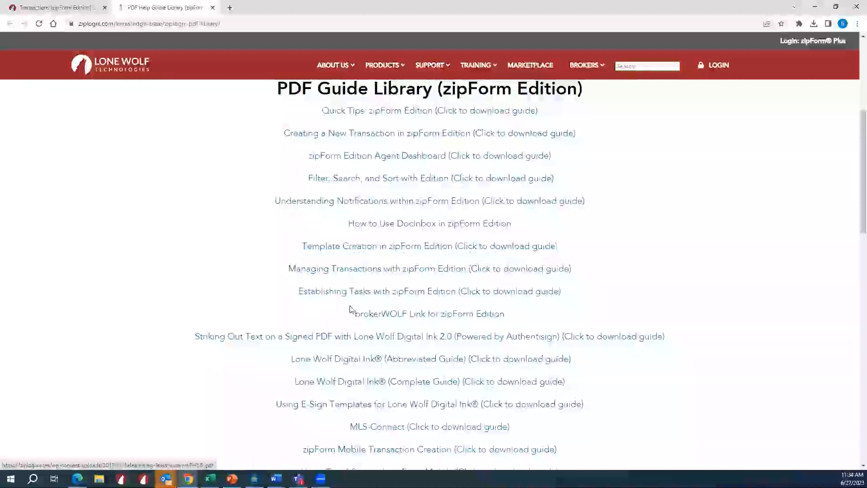
pyautogui.scroll(-2, 351, 308)
pyautogui.scroll(-4, 349, 310)
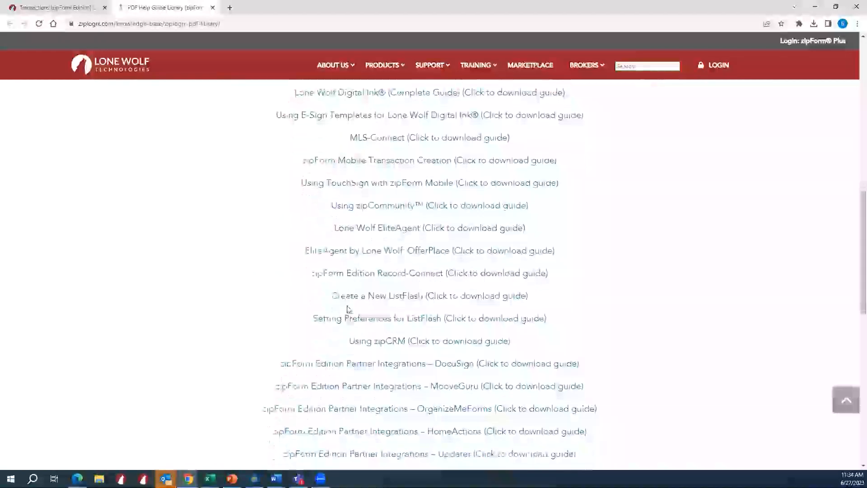
pyautogui.scroll(-2, 334, 310)
pyautogui.scroll(8, 300, 310)
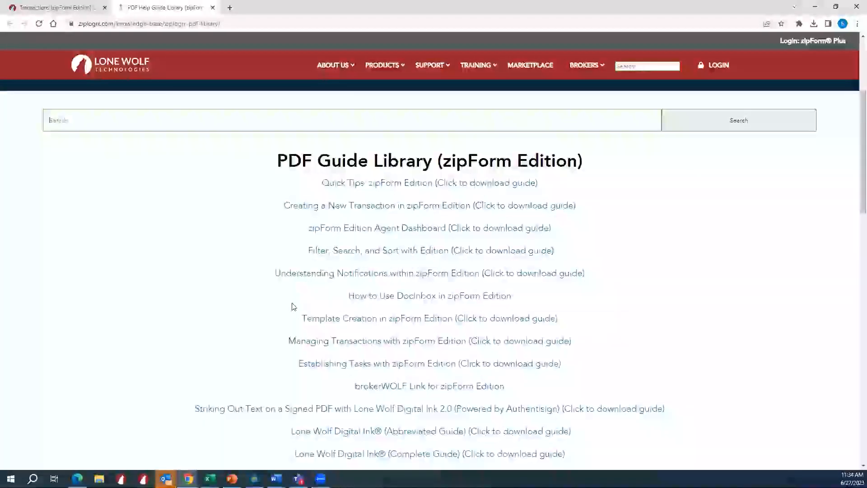
# - Return to the Learning Center and look through its video collection by product
pyautogui.click(83, 5)
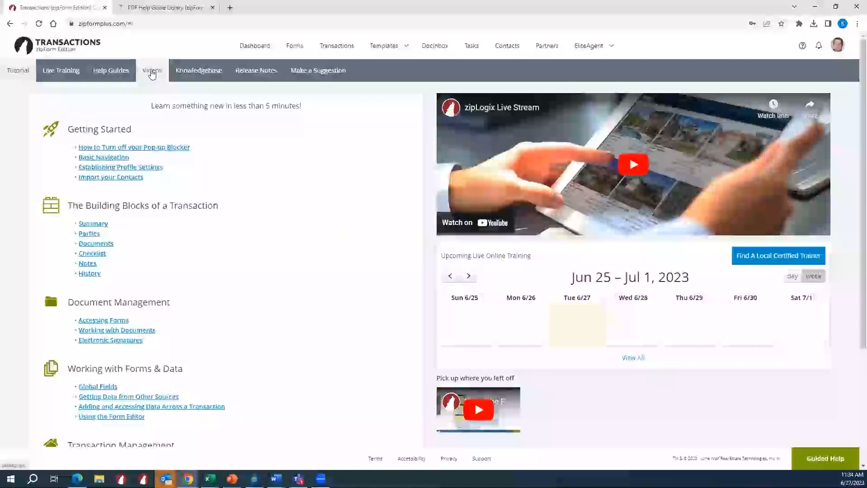
pyautogui.click(152, 73)
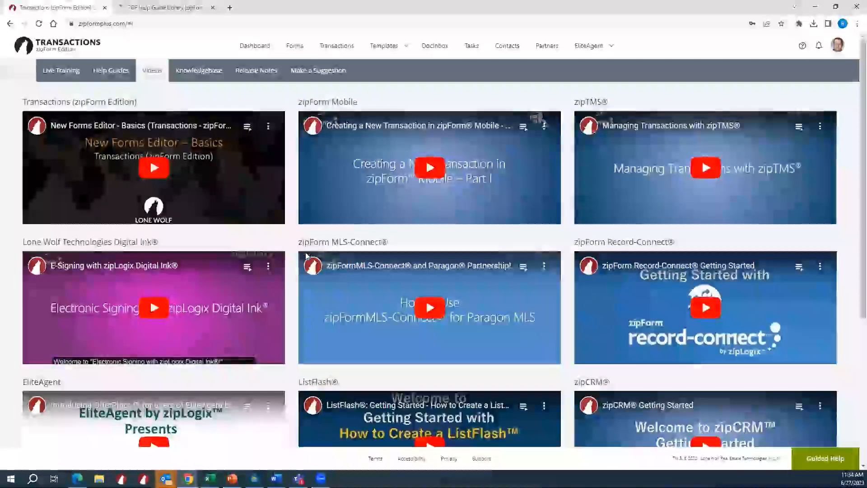
pyautogui.scroll(-3, 284, 264)
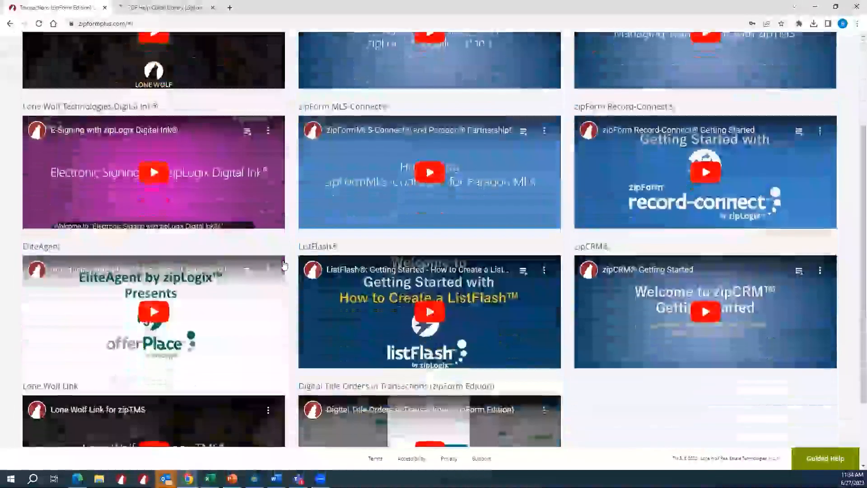
pyautogui.scroll(3, 284, 264)
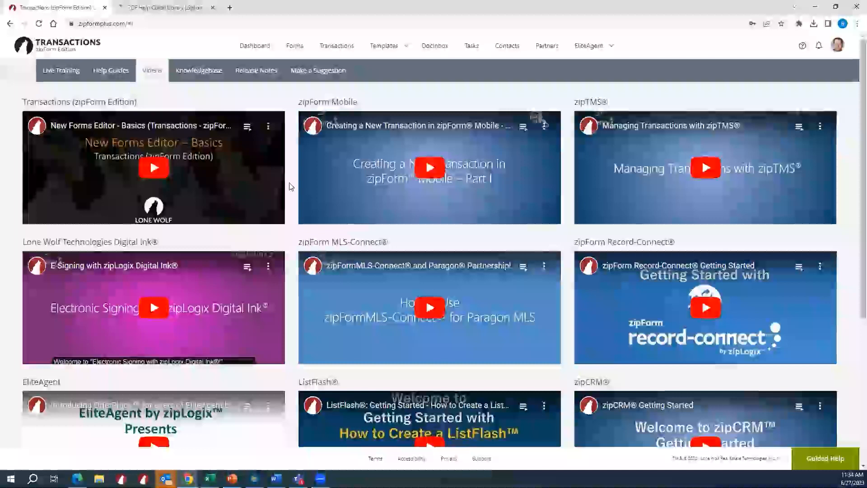
pyautogui.moveTo(126, 23); pyautogui.dragTo(138, 22)
pyautogui.press('BackSpace')
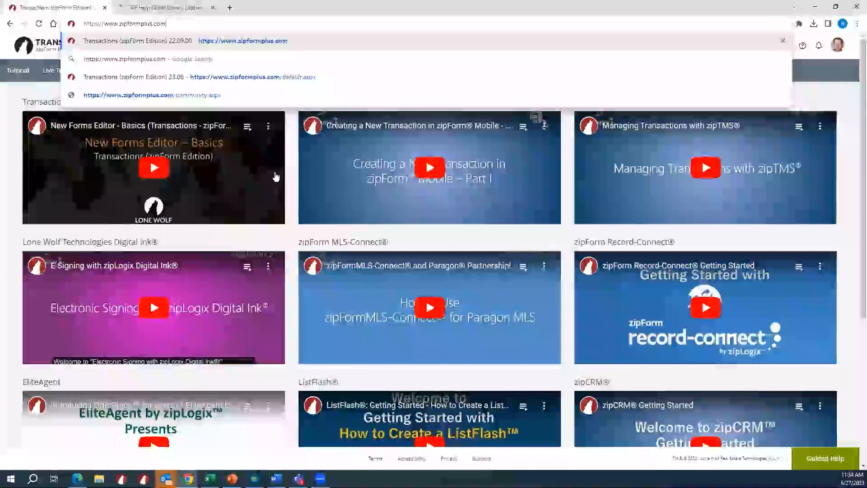
pyautogui.click(292, 181)
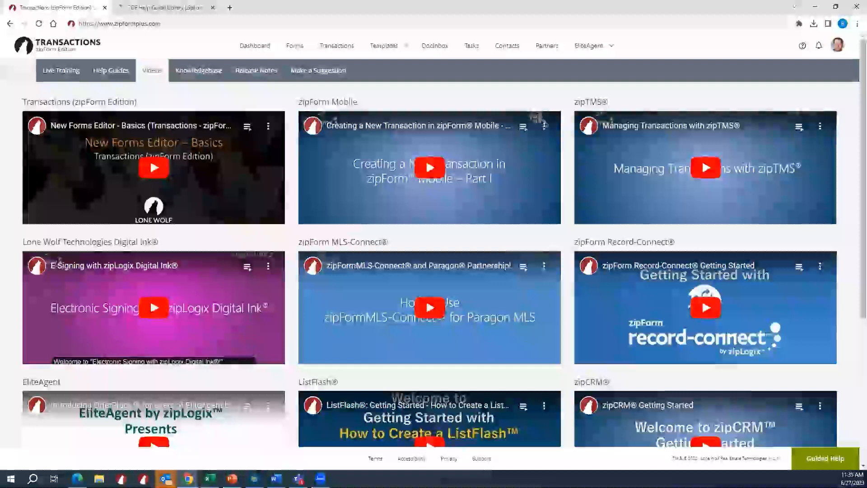
# - Open the Help Guides library from the Learning Center, select its web address, and return to the Learning Center
pyautogui.click(124, 72)
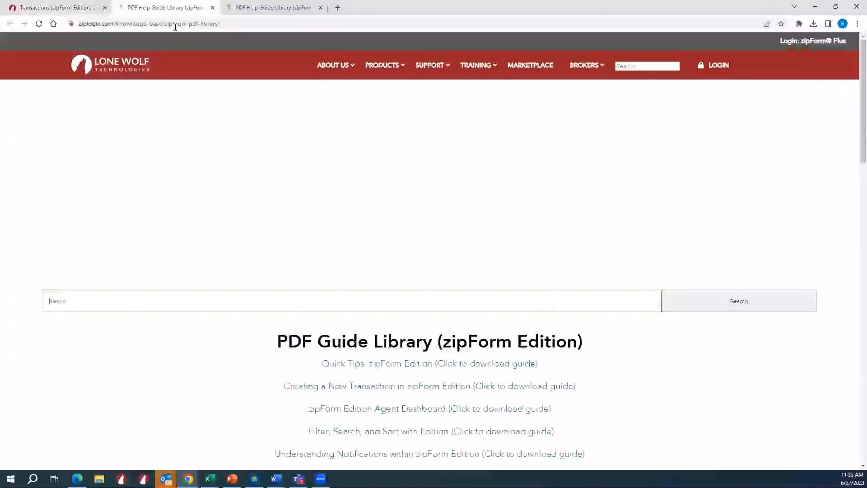
pyautogui.click(174, 23)
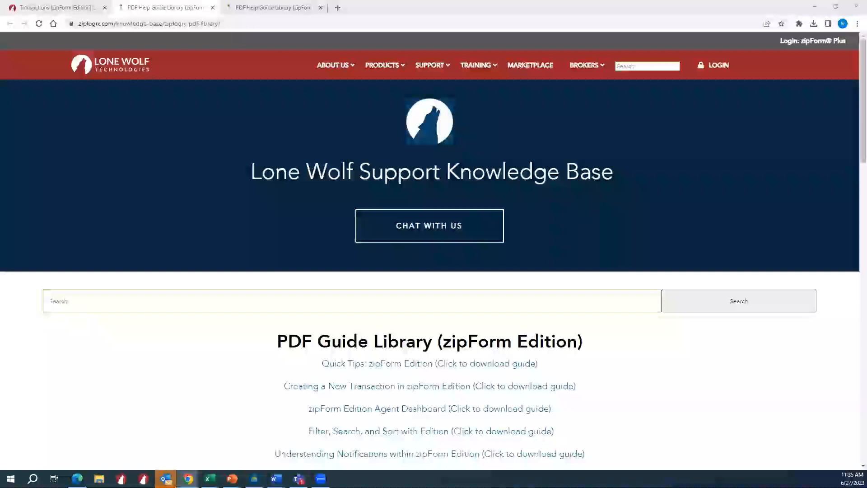
pyautogui.click(81, 5)
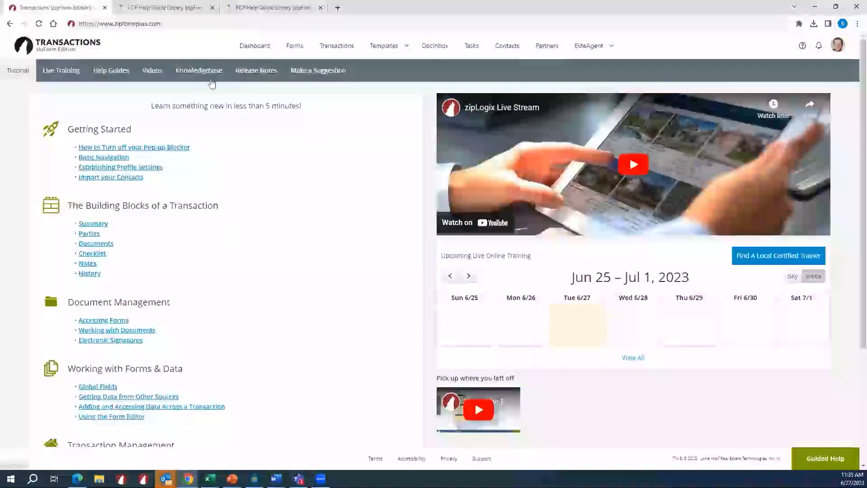
# - Retrace the route from the help options through the Learning Center to the Help Guides, and return to the Transactions page
pyautogui.click(123, 71)
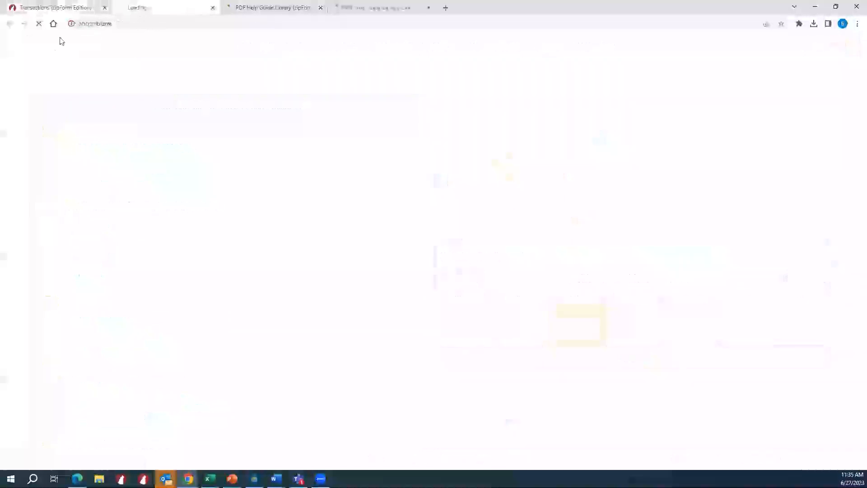
pyautogui.click(51, 13)
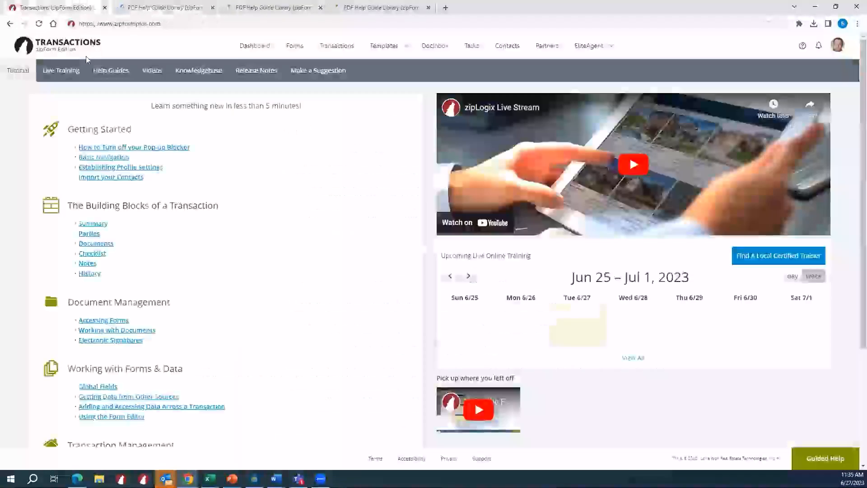
pyautogui.click(802, 47)
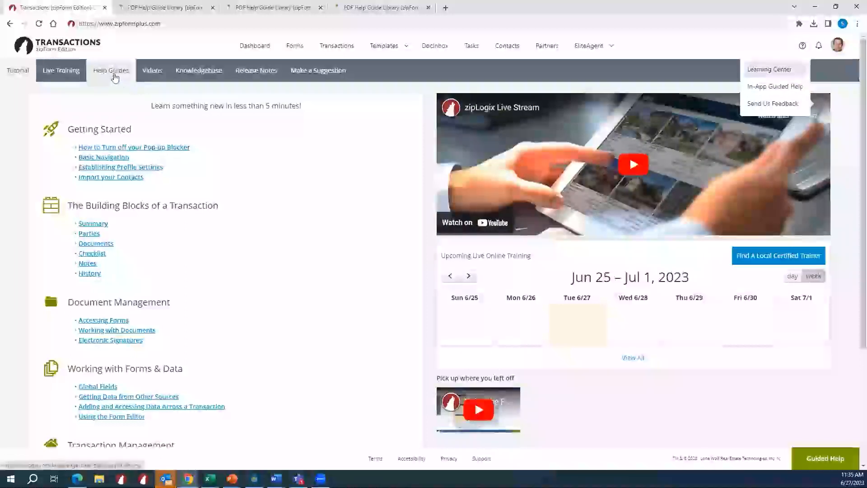
pyautogui.click(117, 74)
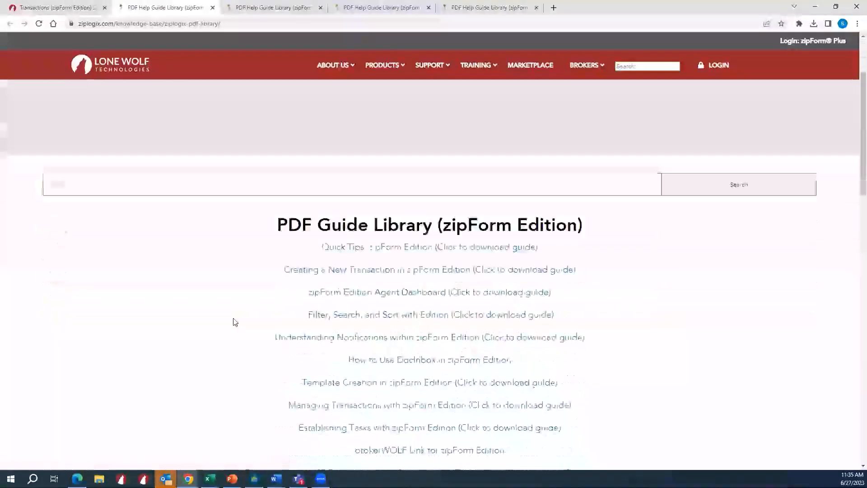
pyautogui.click(90, 8)
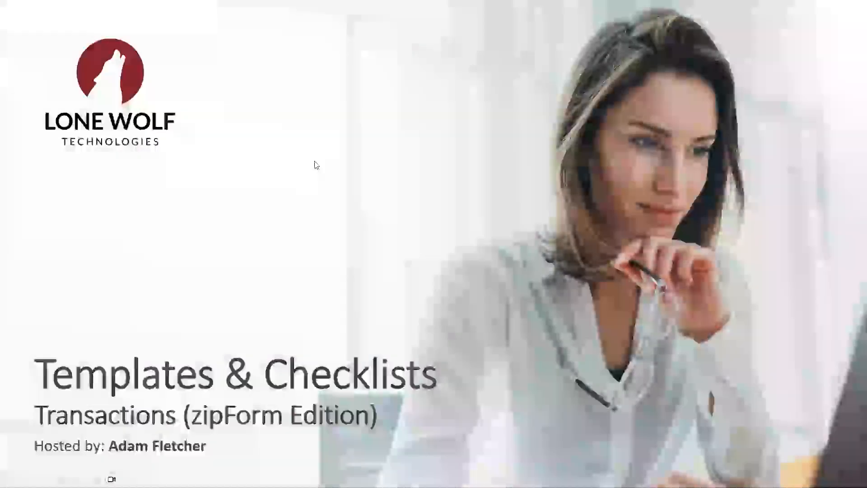
pyautogui.click(315, 161)
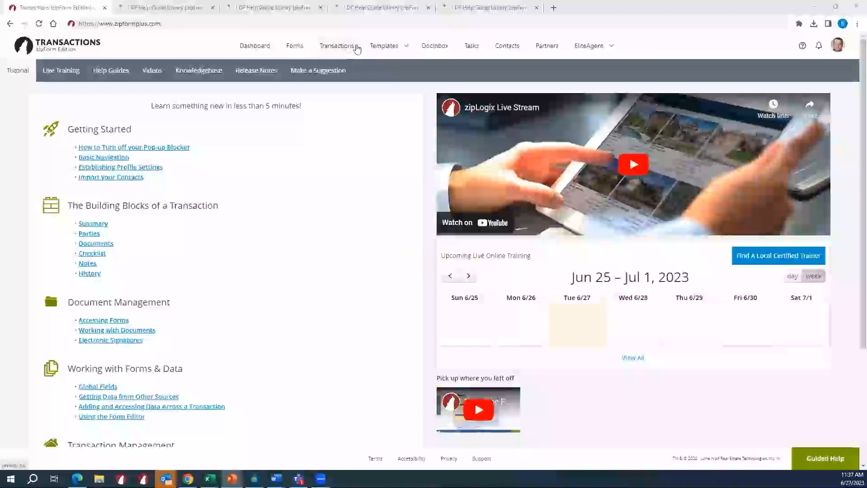
pyautogui.click(355, 47)
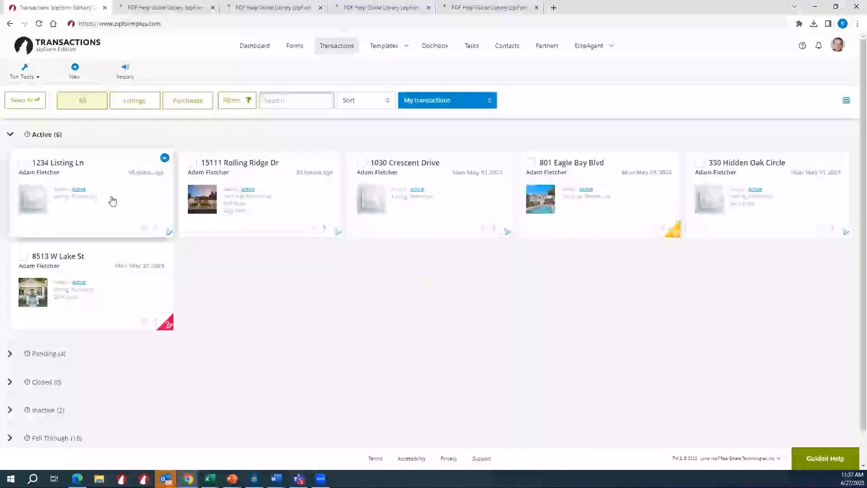
pyautogui.click(294, 199)
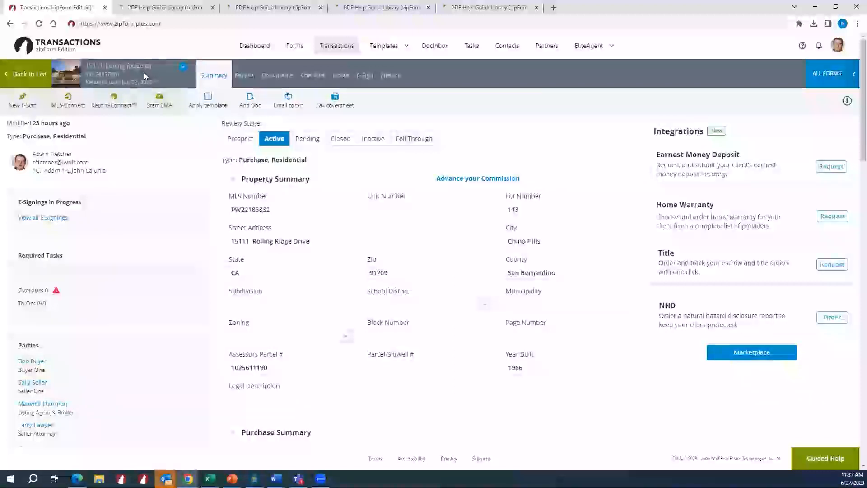
pyautogui.click(285, 79)
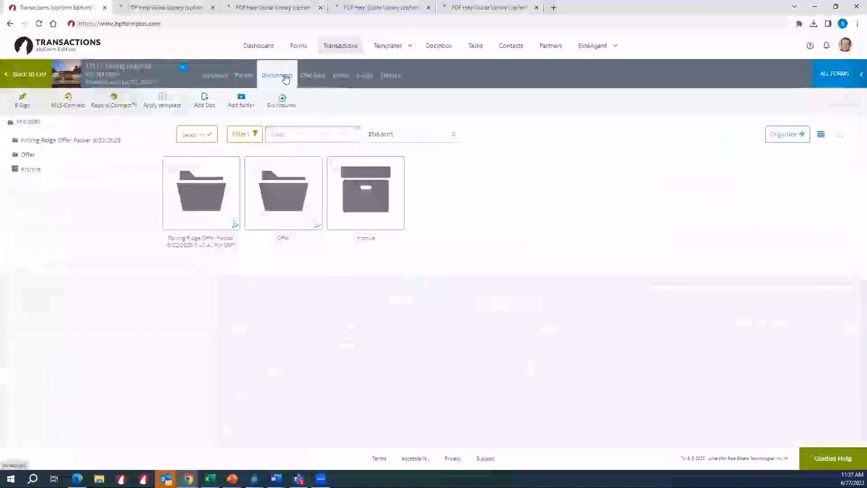
# - Review the templates that can be applied to the Rolling Ridge transaction, then close the list without applying one
pyautogui.click(165, 111)
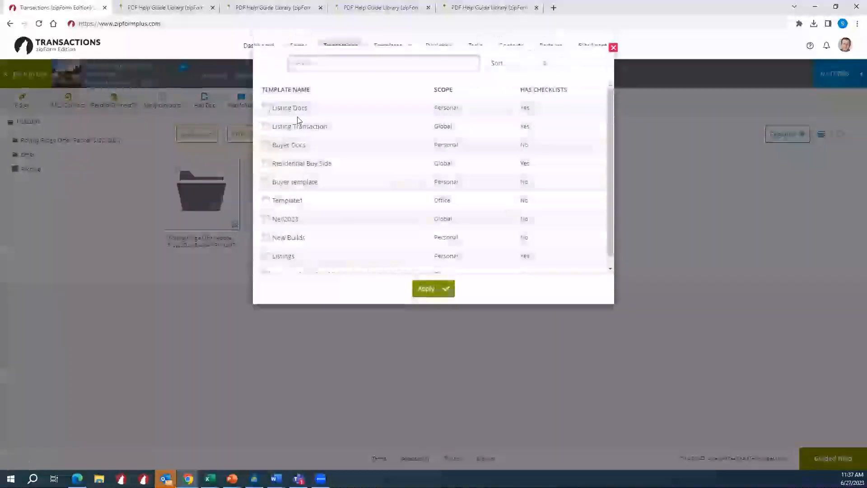
pyautogui.scroll(-1, 296, 127)
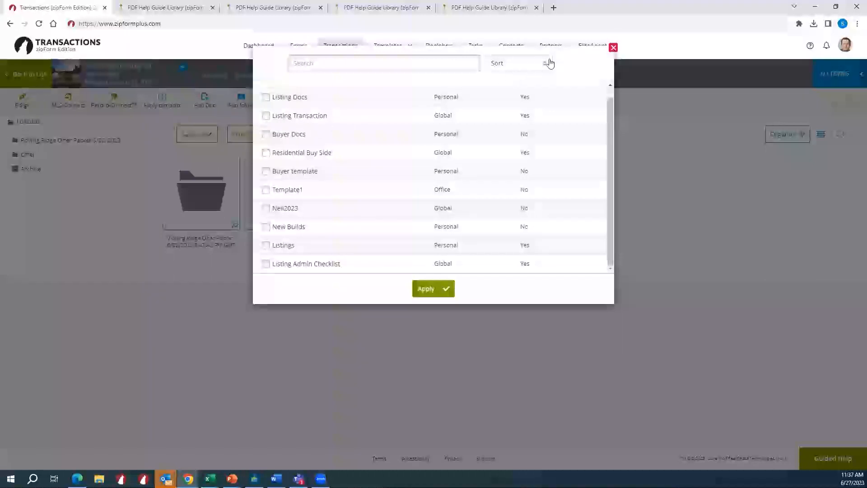
pyautogui.click(613, 48)
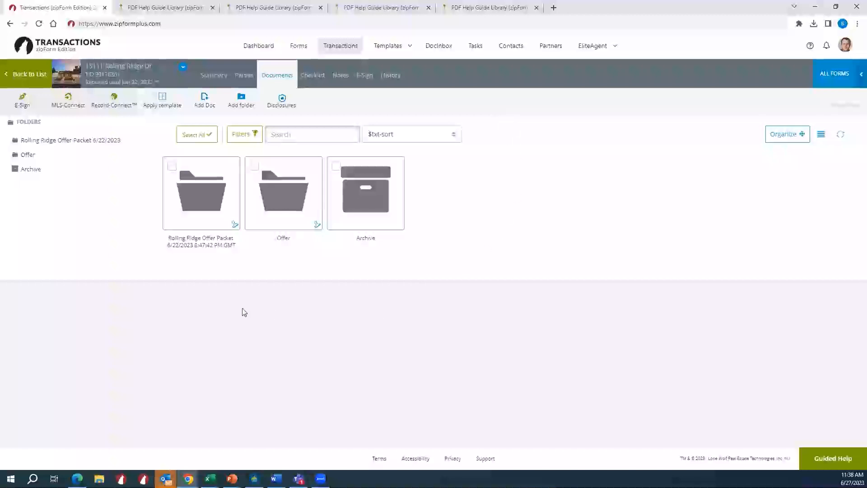
# - Open lwolf.com/support in a new browser tab and continue to the Lone Wolf Community portal
pyautogui.click(554, 7)
pyautogui.write('lwolf')
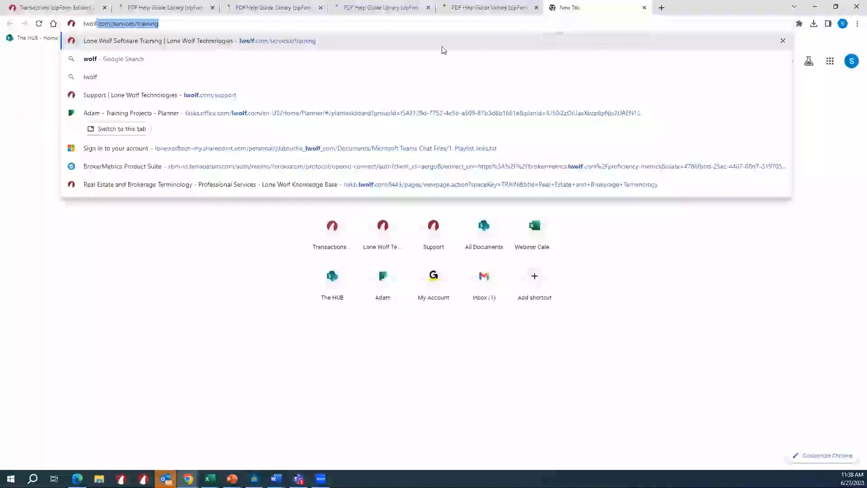
pyautogui.click(336, 92)
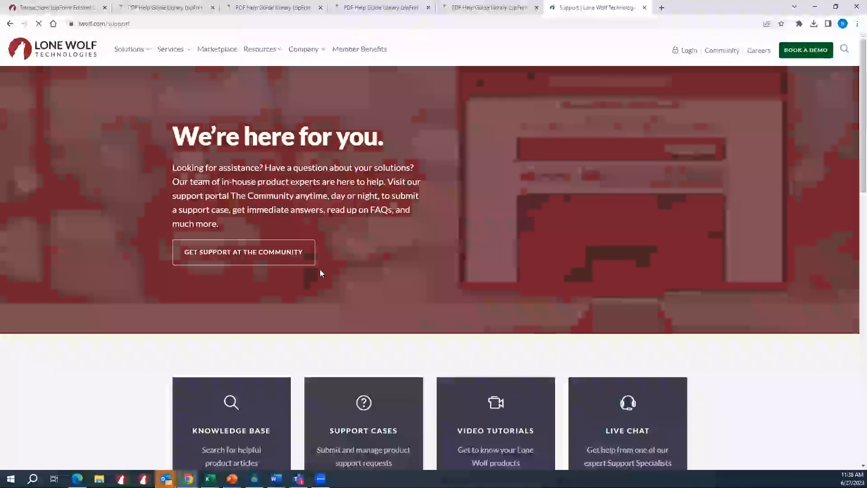
pyautogui.scroll(-8, 320, 270)
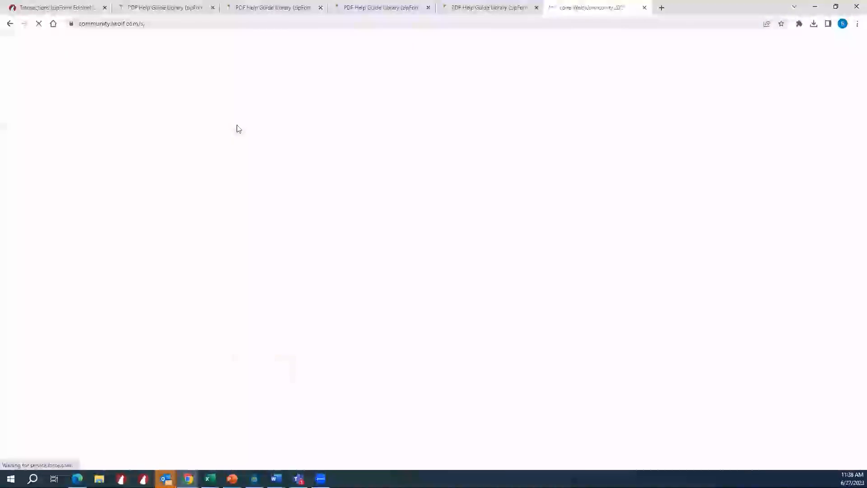
# - Go from the Community's Transactions (zipForm Edition) support to the Video Library and open the zipForm Edition videos
pyautogui.scroll(-4, 173, 174)
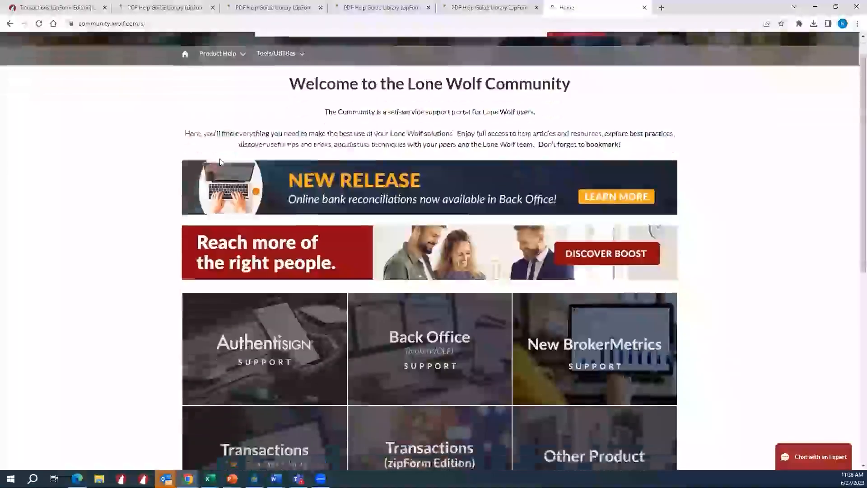
pyautogui.scroll(2, 172, 174)
pyautogui.scroll(-1, 172, 174)
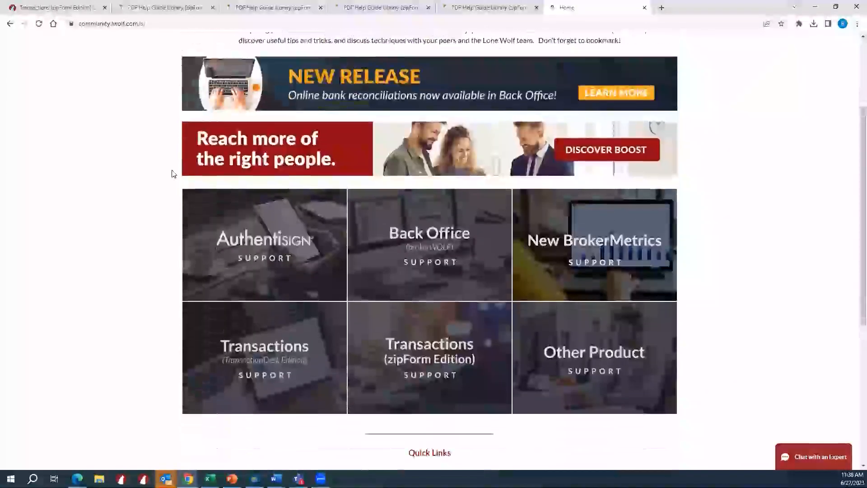
pyautogui.click(461, 362)
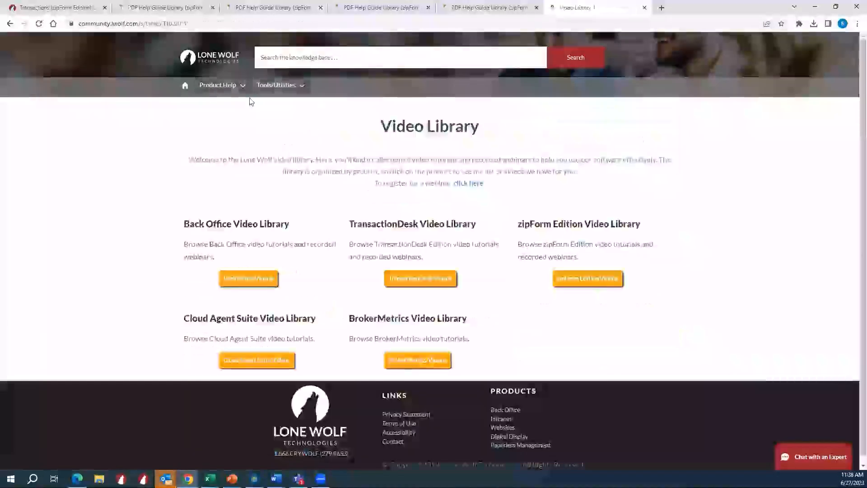
pyautogui.click(570, 281)
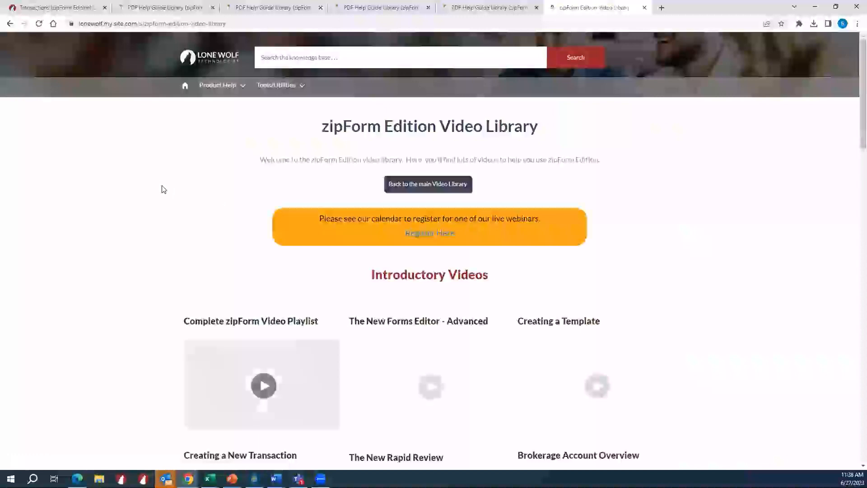
# - Look through the zipForm Edition Video Library's introductory videos and select the page's web address
pyautogui.scroll(-6, 162, 189)
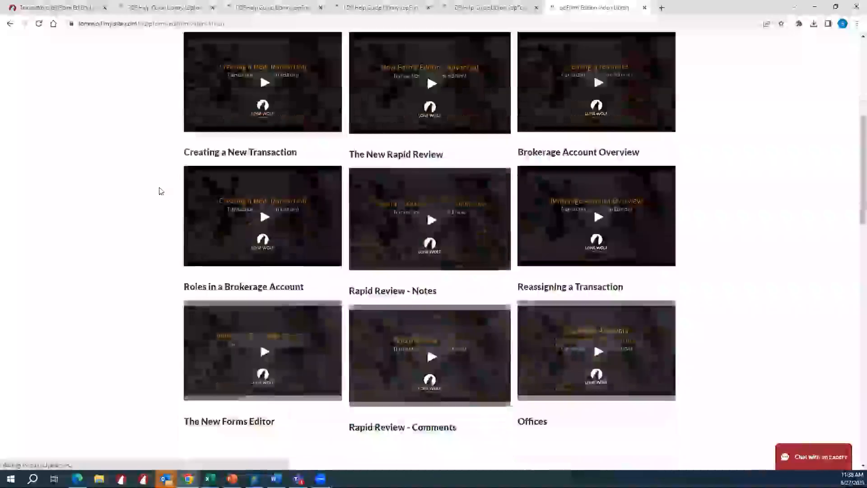
pyautogui.scroll(-2, 161, 191)
pyautogui.scroll(7, 161, 190)
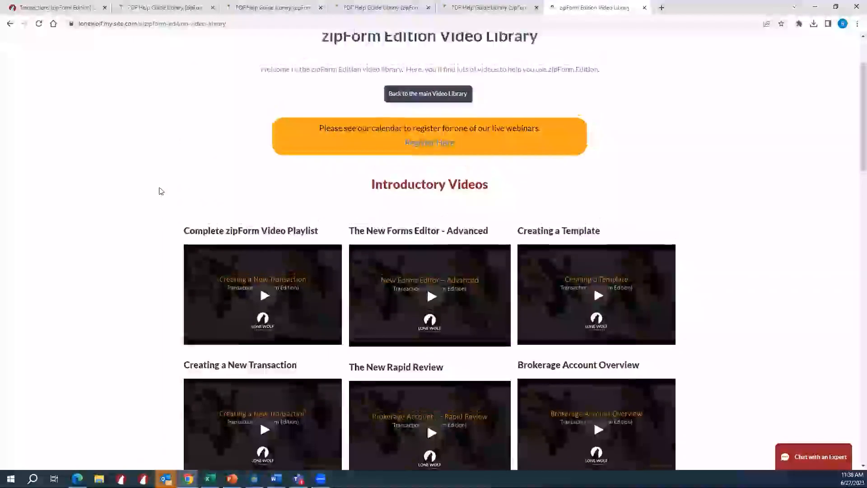
pyautogui.scroll(2, 160, 190)
pyautogui.click(131, 26)
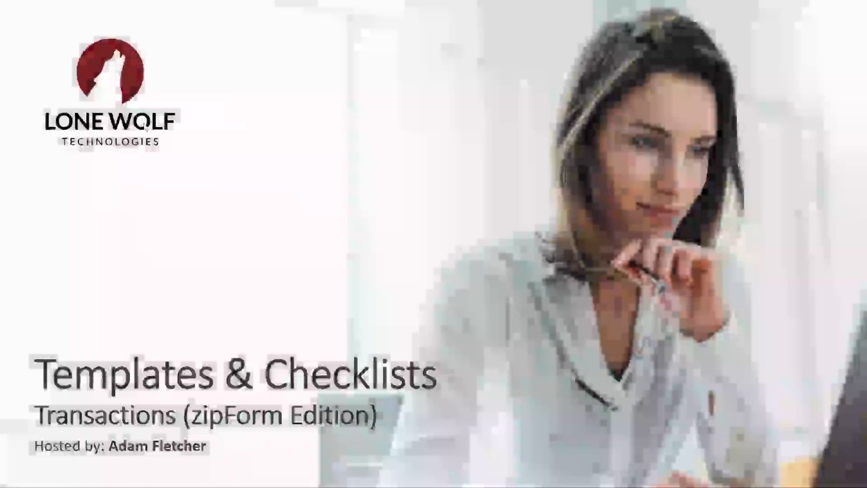
pyautogui.click(217, 187)
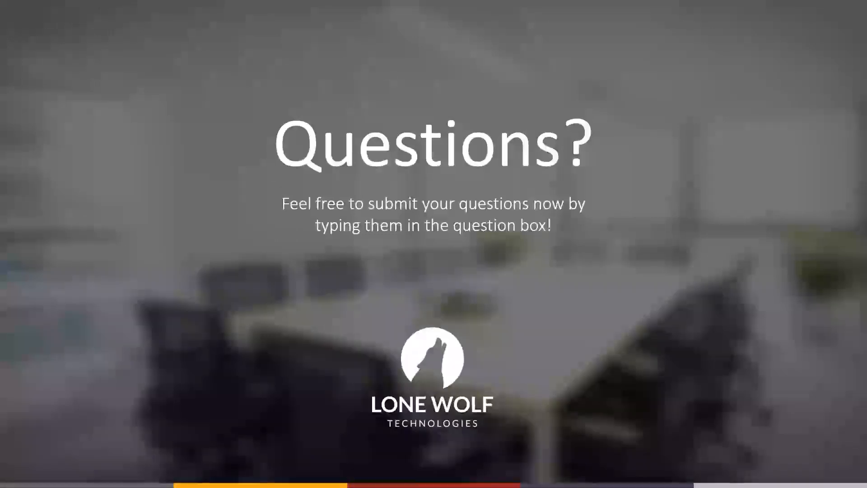
pyautogui.press('Right')
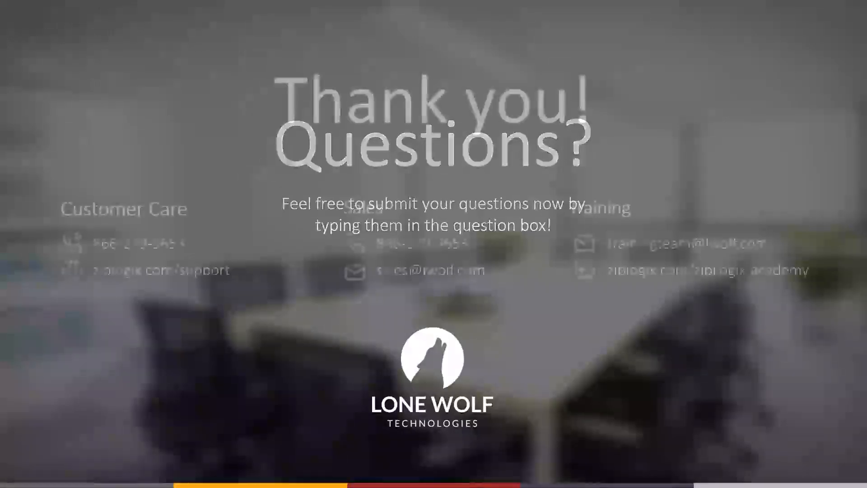